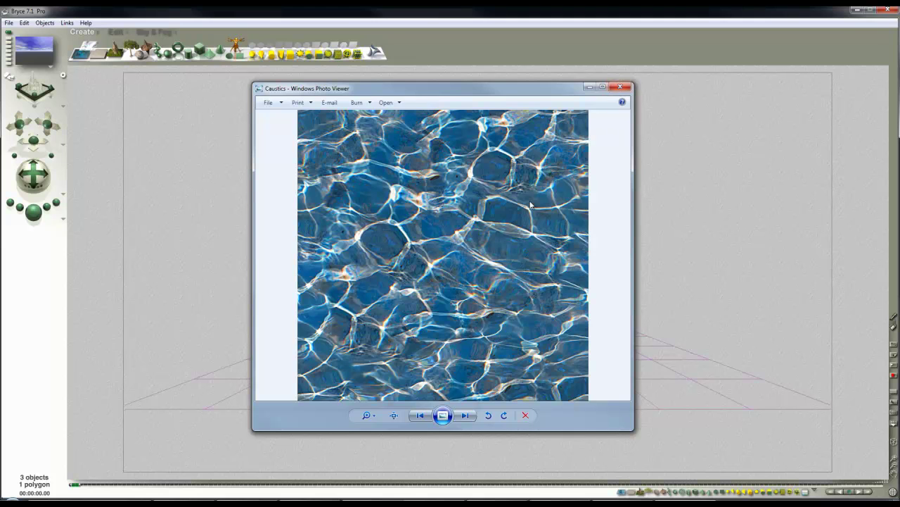
Close the caustics image, create a square parallel light and give it infinite width
click(619, 87)
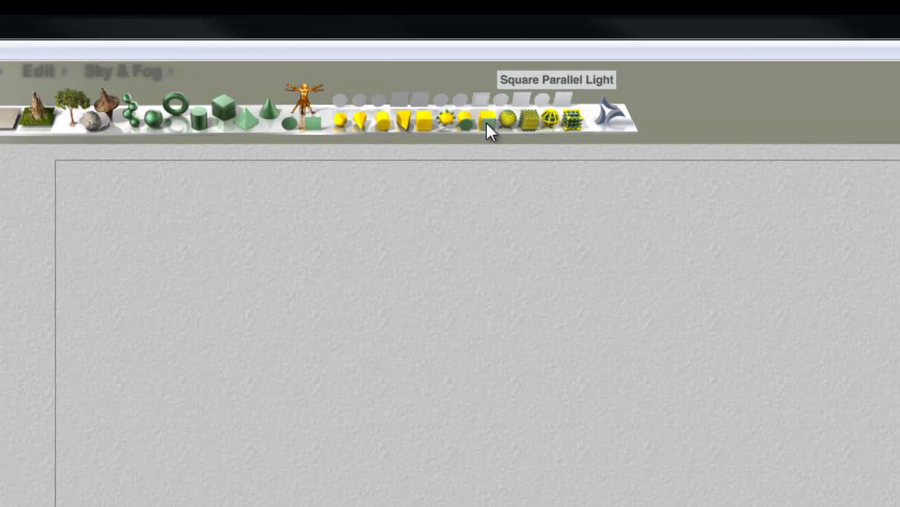
click(486, 121)
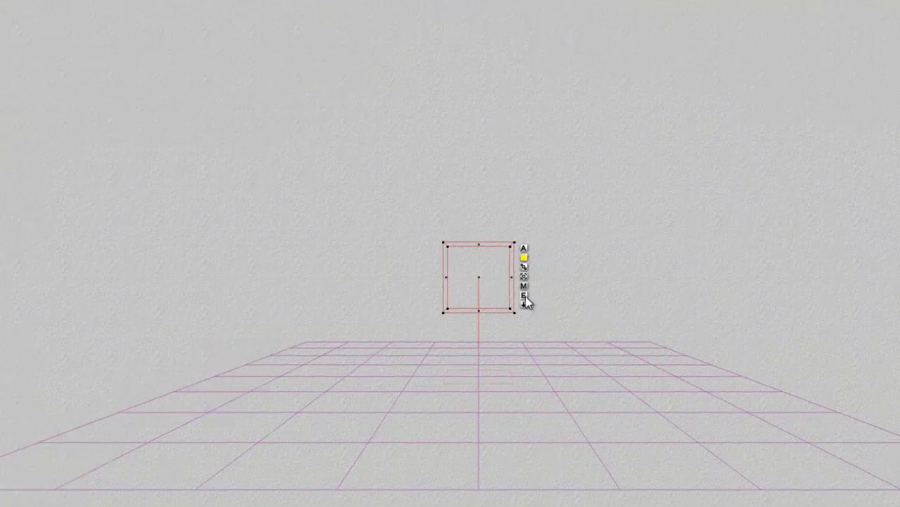
click(520, 293)
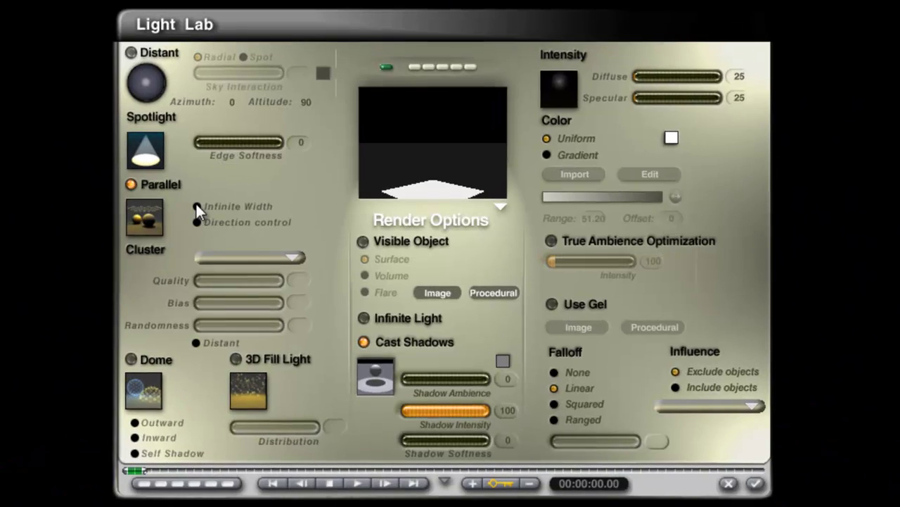
click(201, 207)
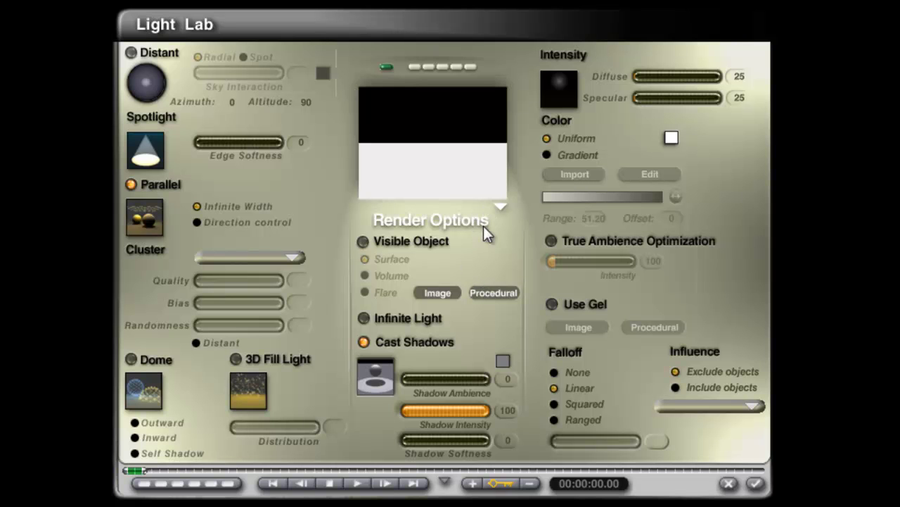
Enable a gel on the parallel light and load the Caustics image for it
click(555, 307)
click(578, 328)
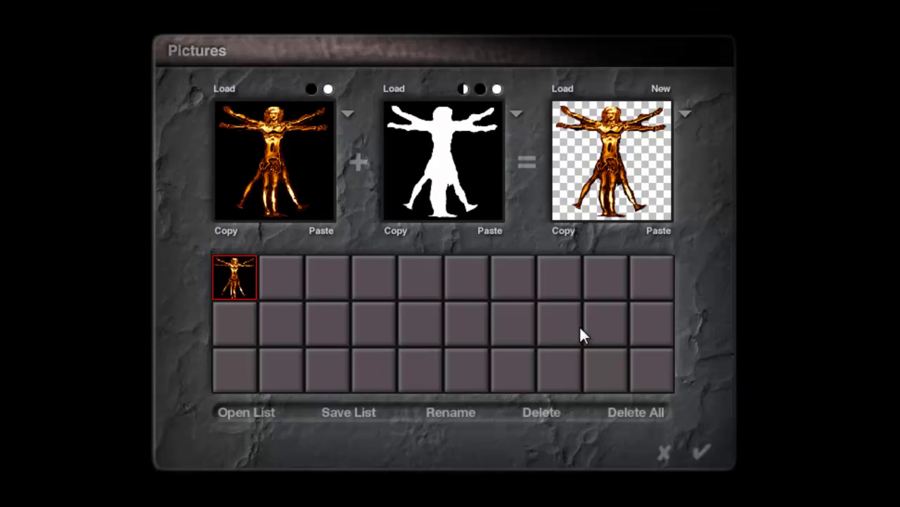
click(280, 283)
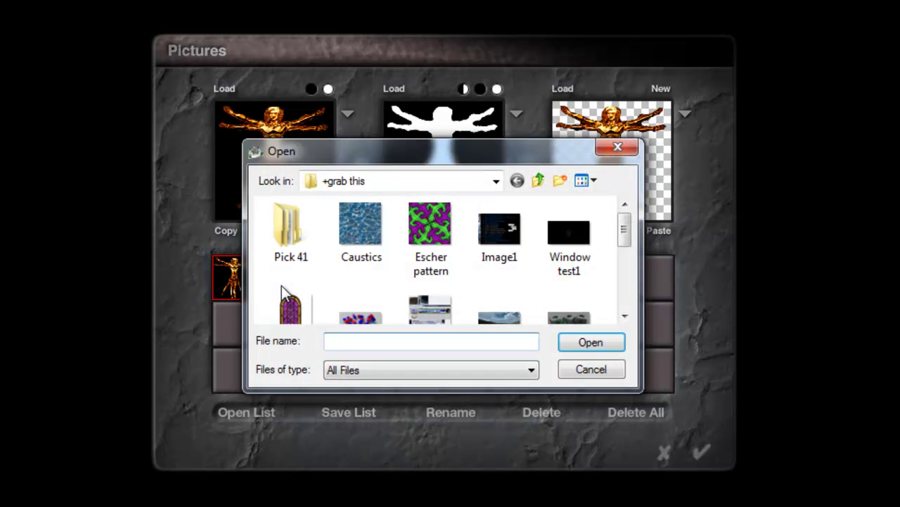
click(363, 237)
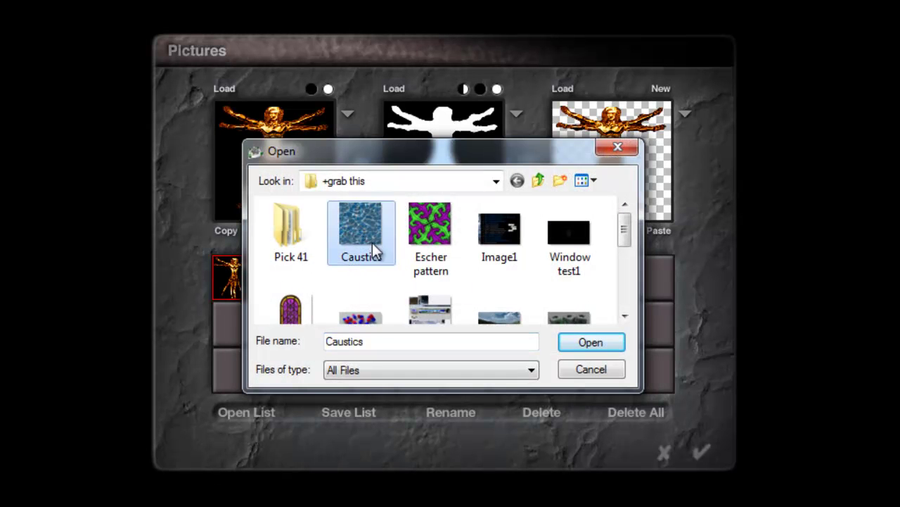
click(591, 342)
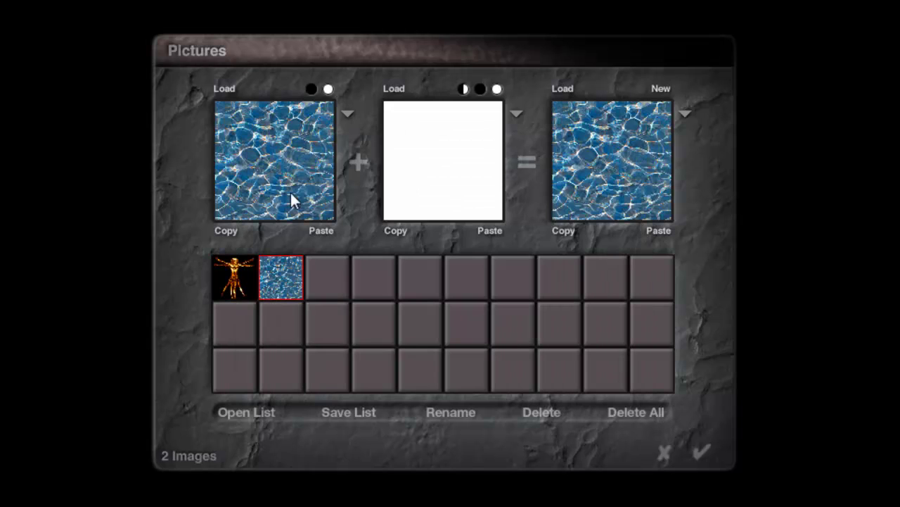
click(702, 451)
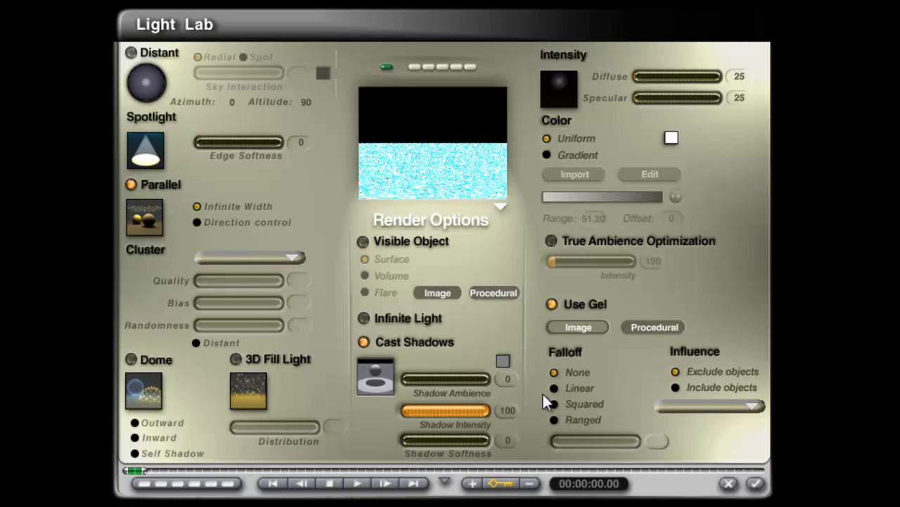
Try the Squared and Ranged falloffs on the parallel light, then settle on Linear falloff
click(560, 404)
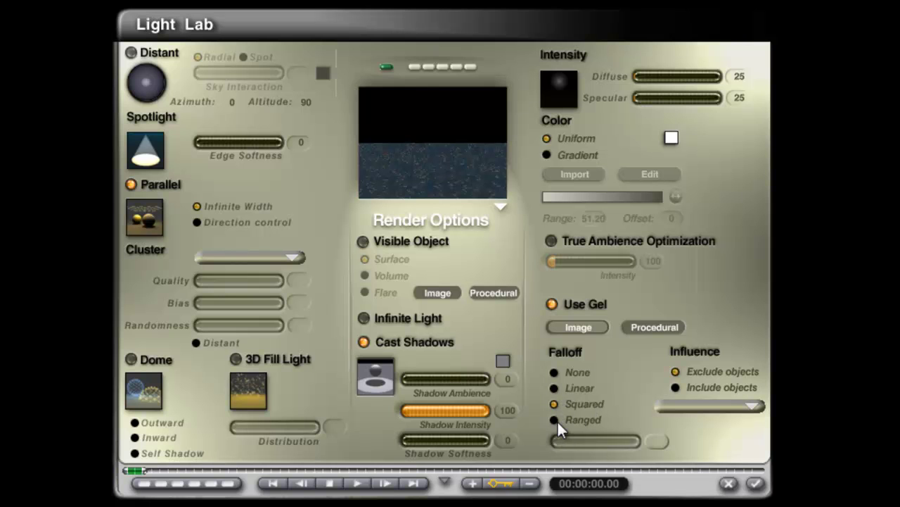
click(556, 420)
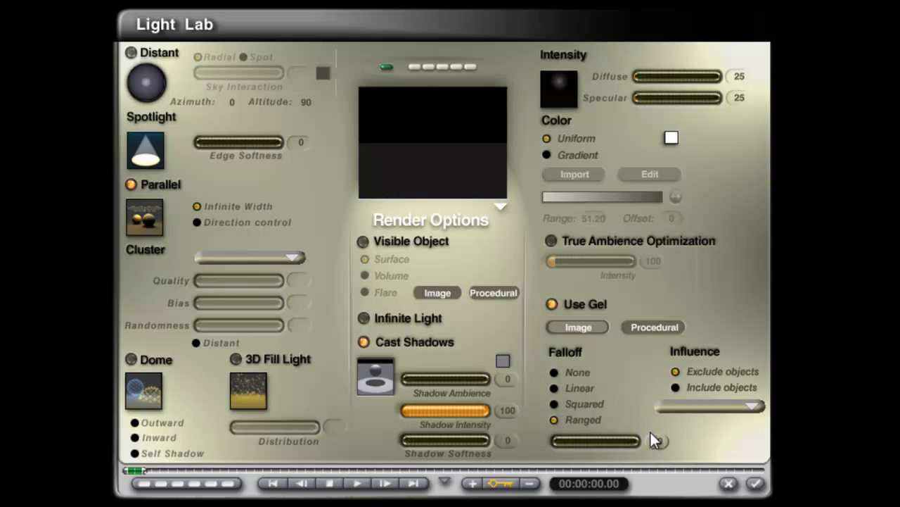
click(555, 387)
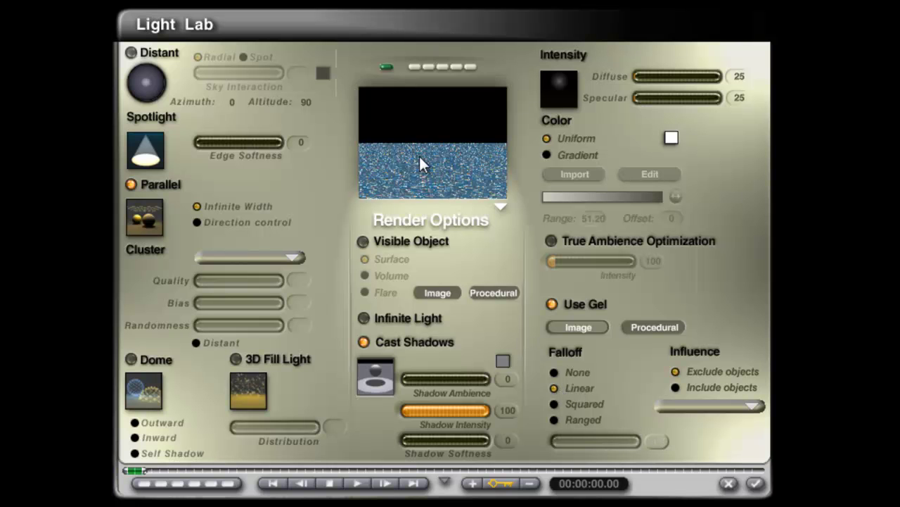
click(754, 483)
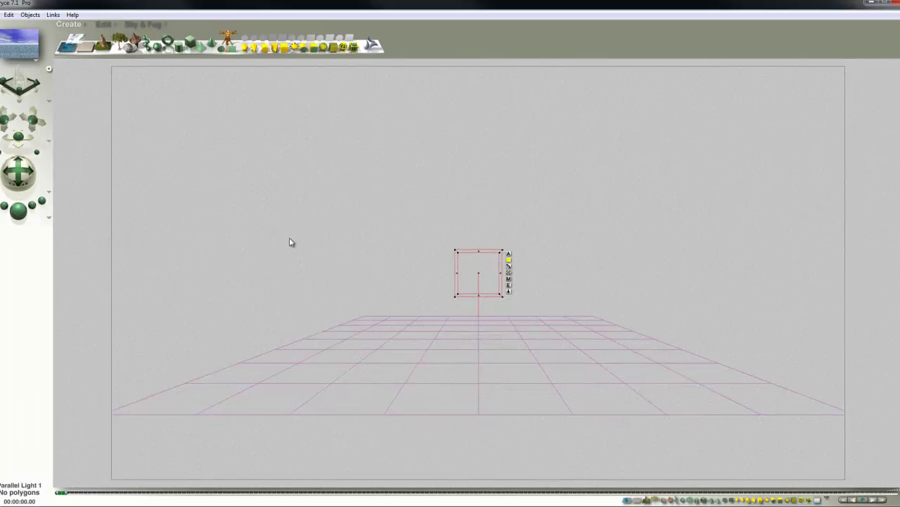
Render the caustics on the ground, then tilt the camera down and render again
click(19, 210)
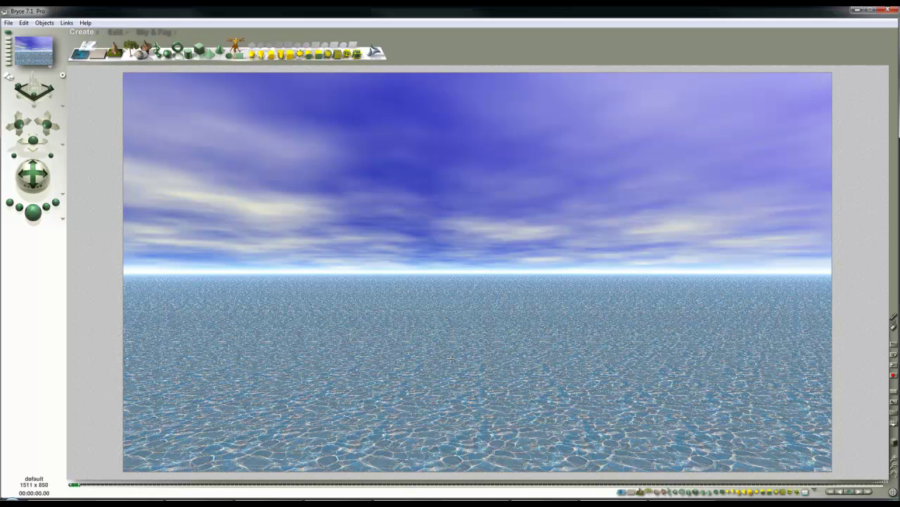
drag(34, 177, 48, 97)
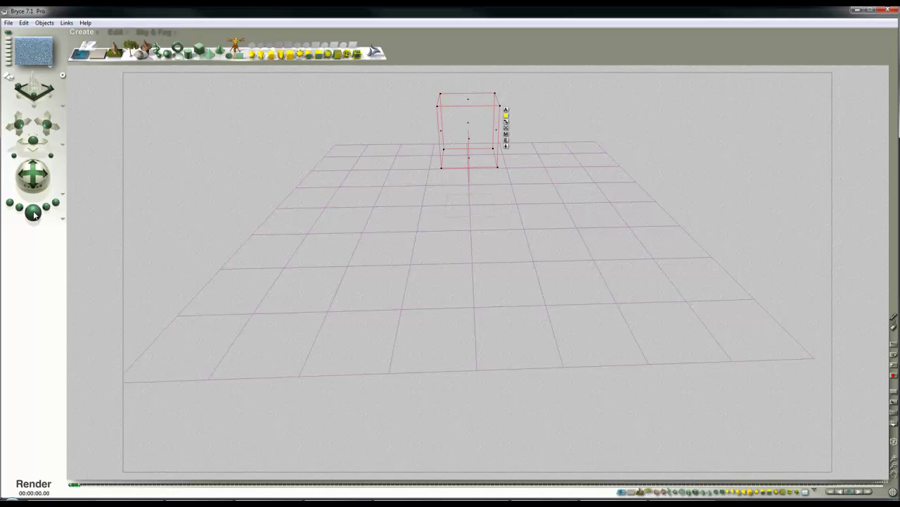
click(33, 212)
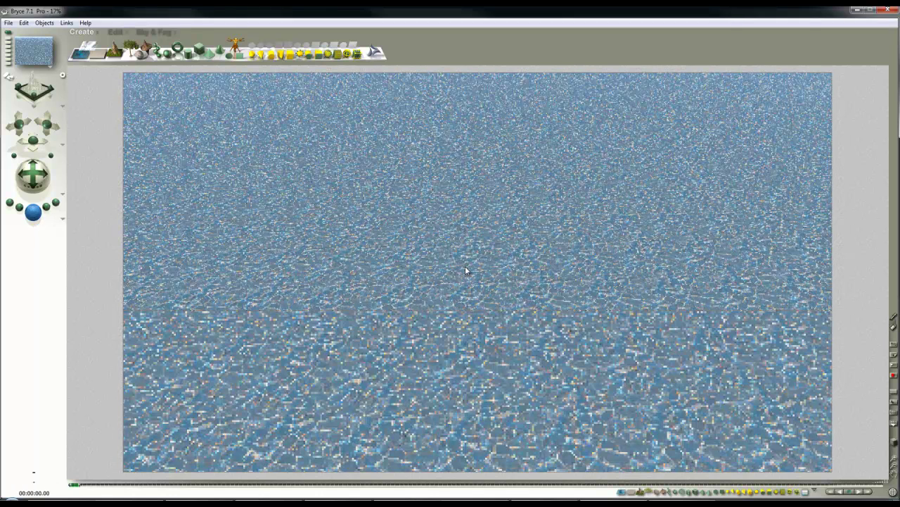
click(437, 219)
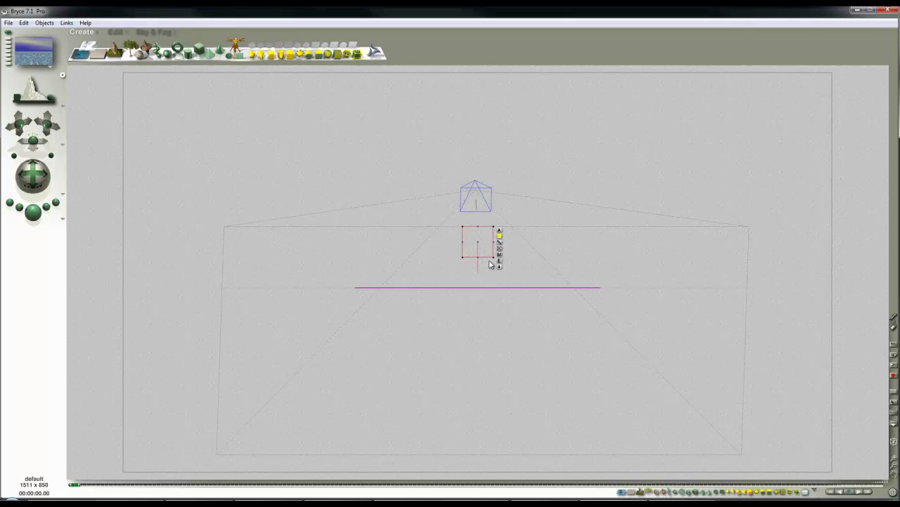
Enlarge the parallel light into a wide, flat box and raise it above the camera
click(116, 31)
drag(111, 52, 223, 84)
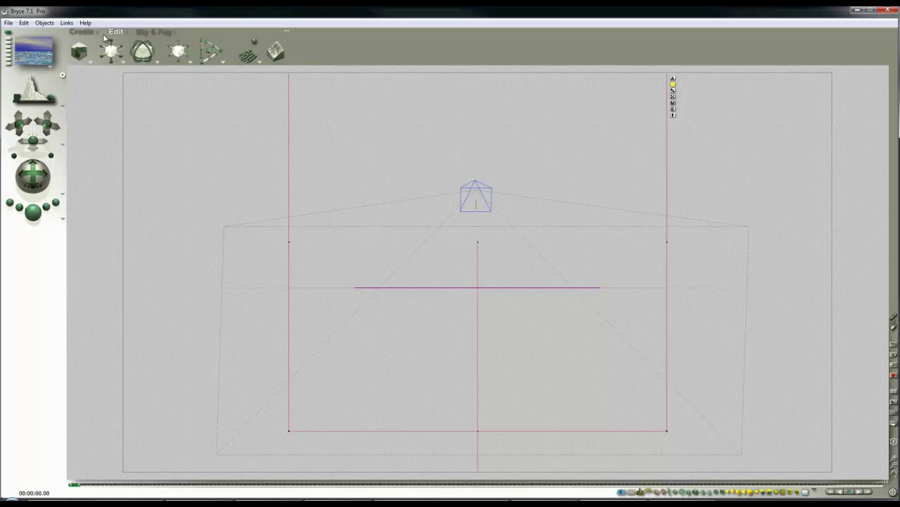
drag(111, 47, 100, 58)
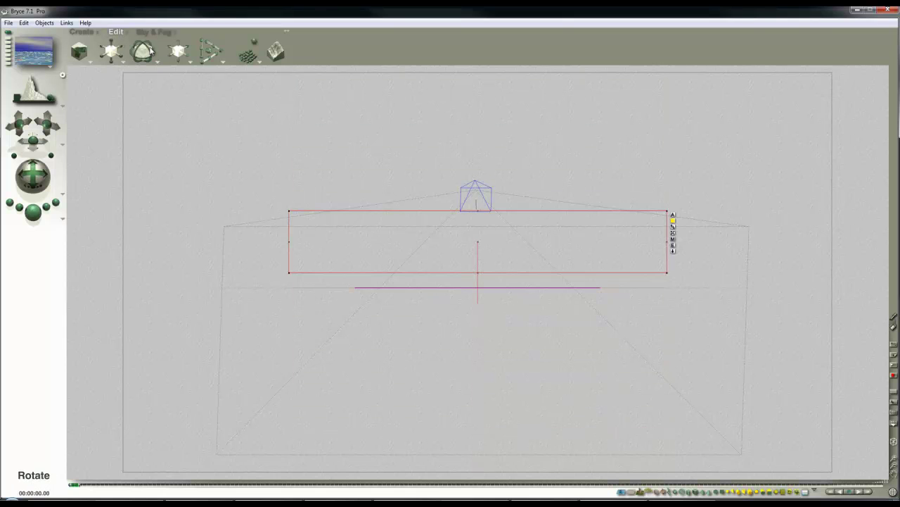
drag(209, 51, 210, 97)
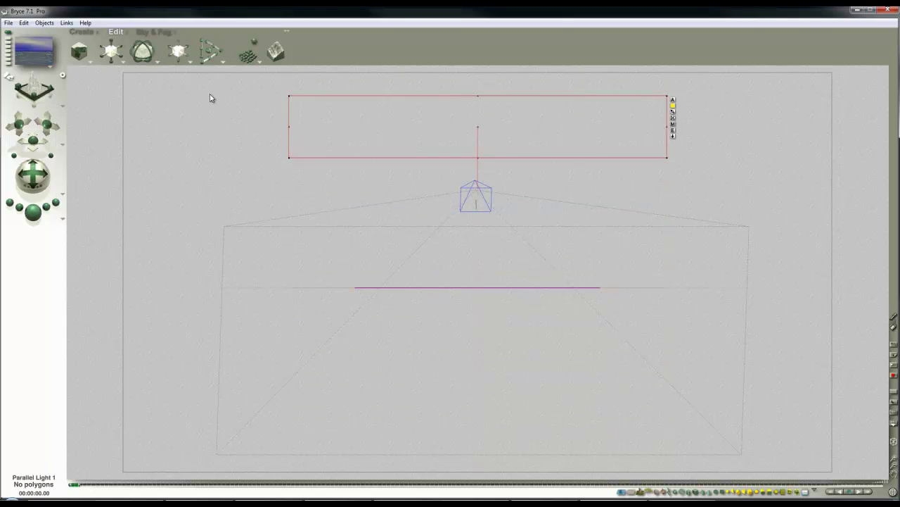
Render the enlarged caustics from the camera view, then raise the camera and render again
key(1)
click(36, 214)
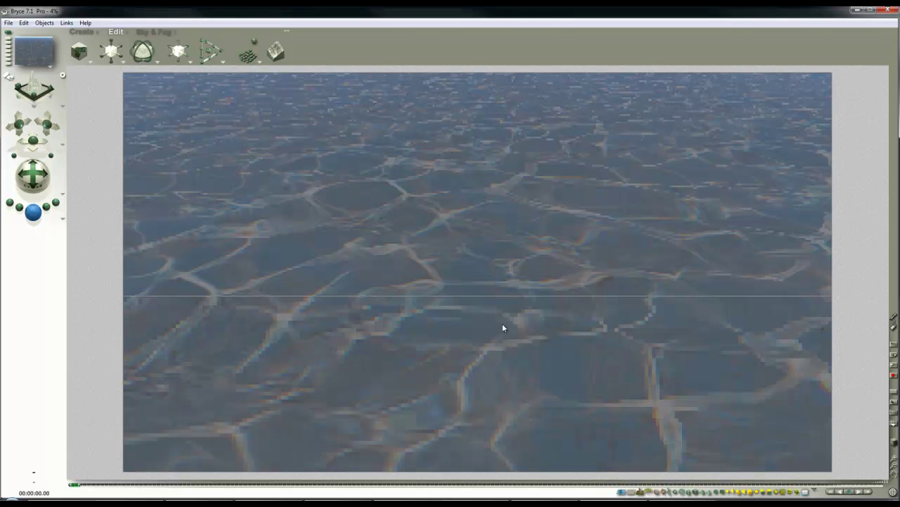
drag(31, 143, 31, 172)
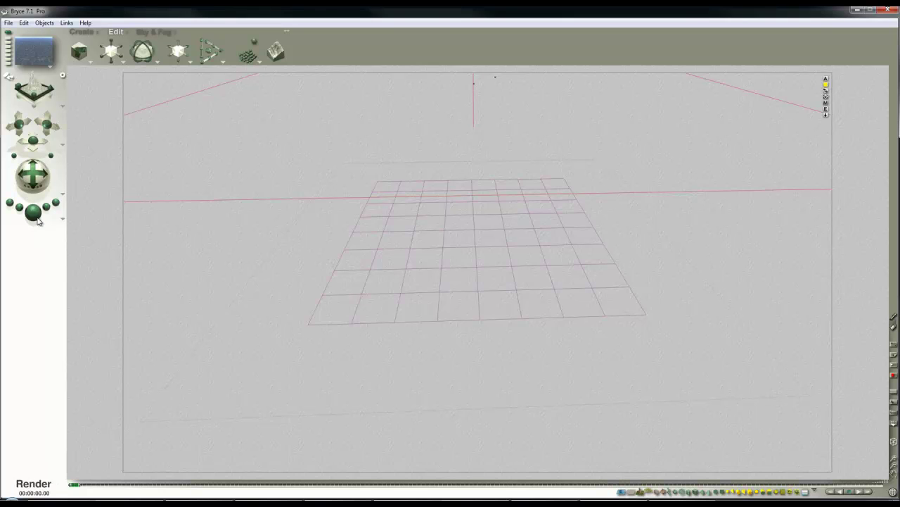
click(37, 219)
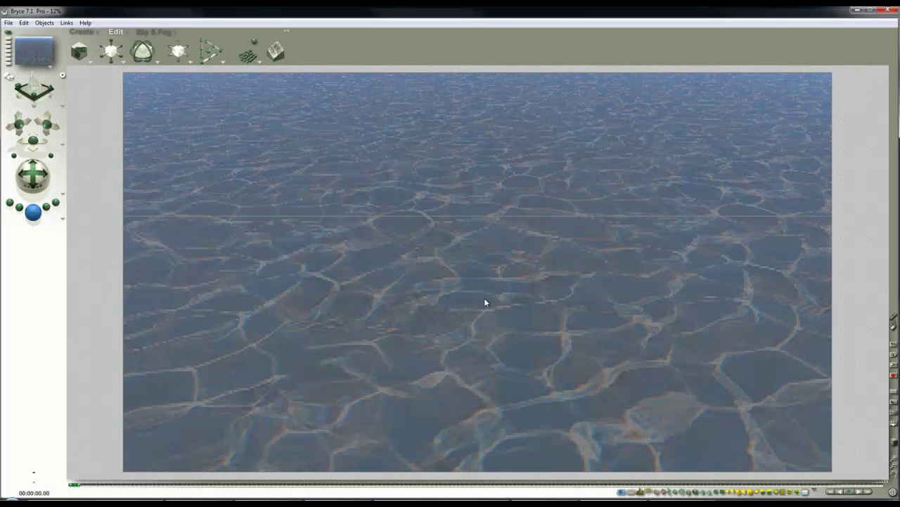
click(472, 279)
Set the parallel light's diffuse and specular intensity to 100 and render the camera view
key(4)
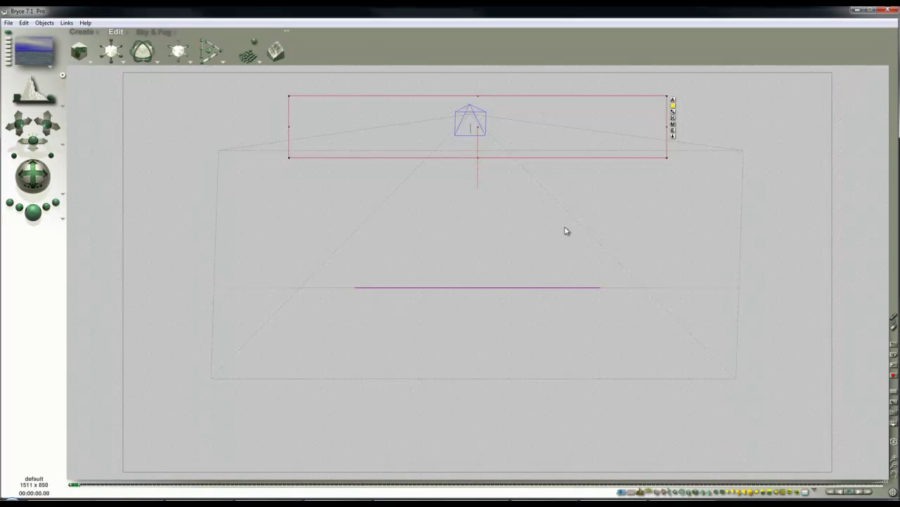
click(673, 131)
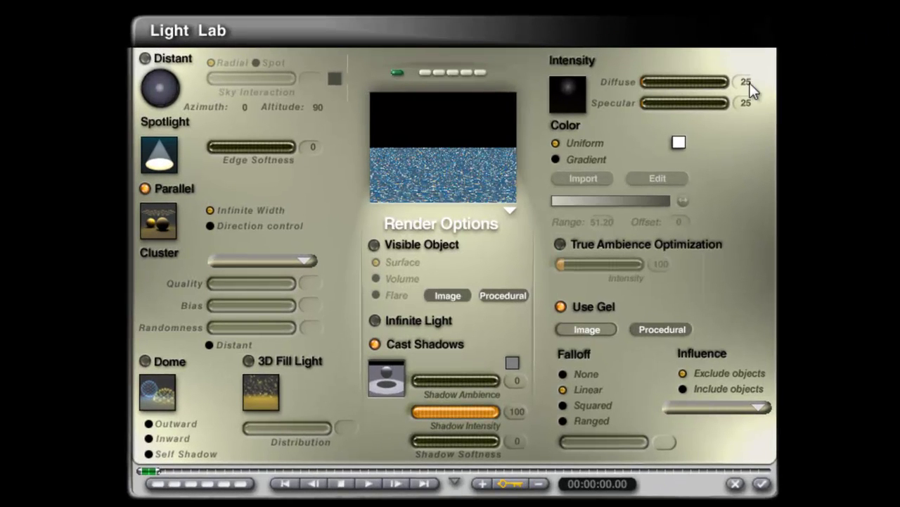
click(746, 83)
text(100)
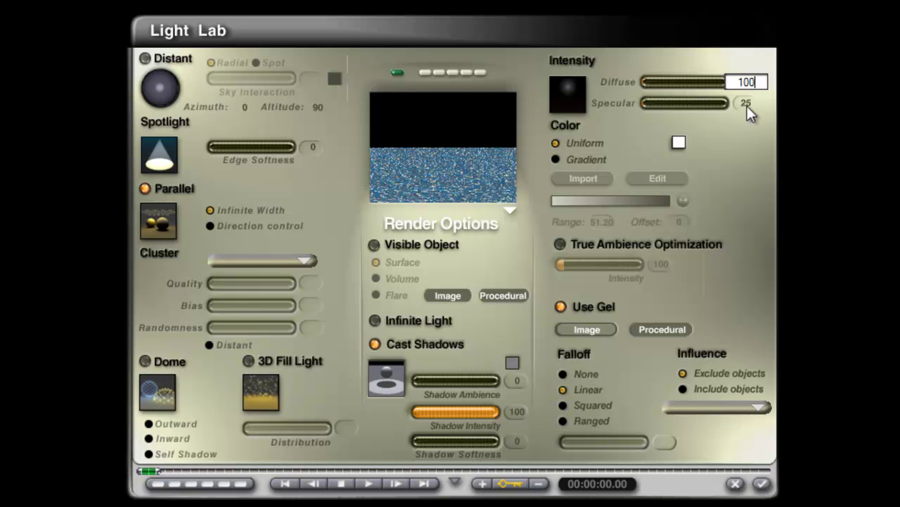
click(747, 104)
text(100)
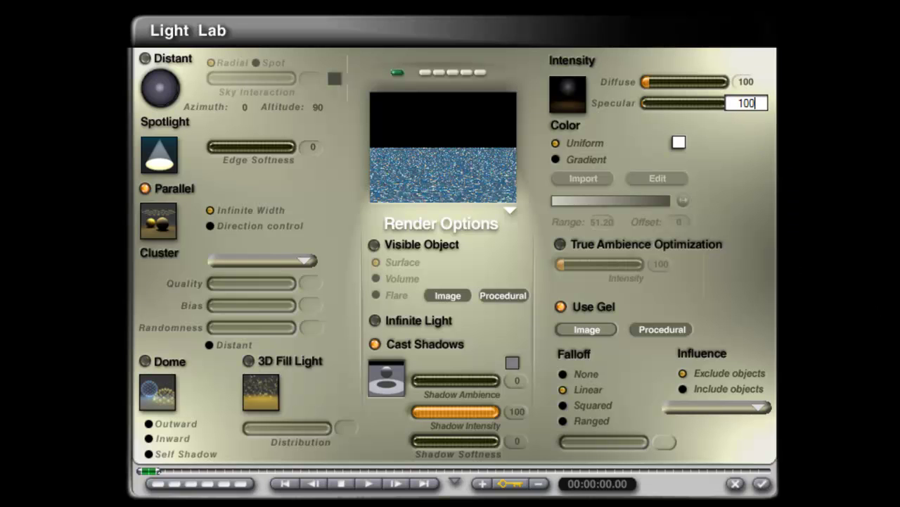
click(762, 483)
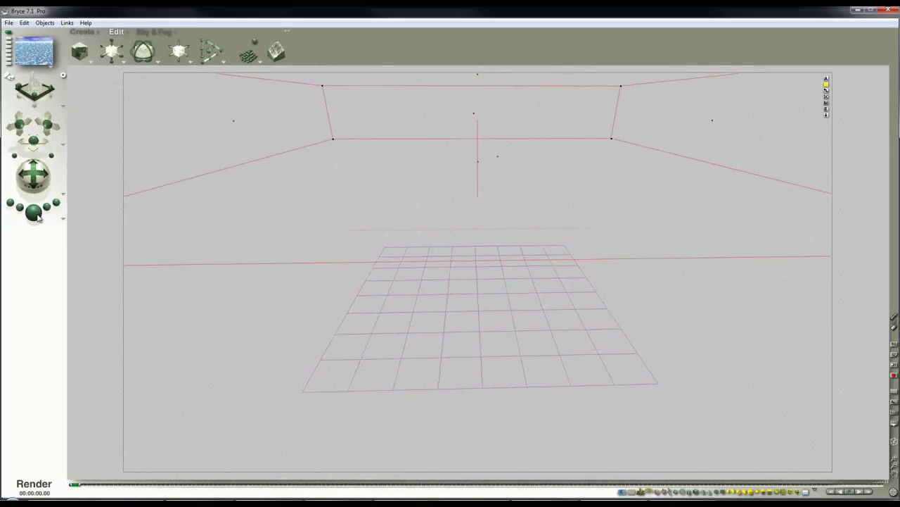
click(38, 217)
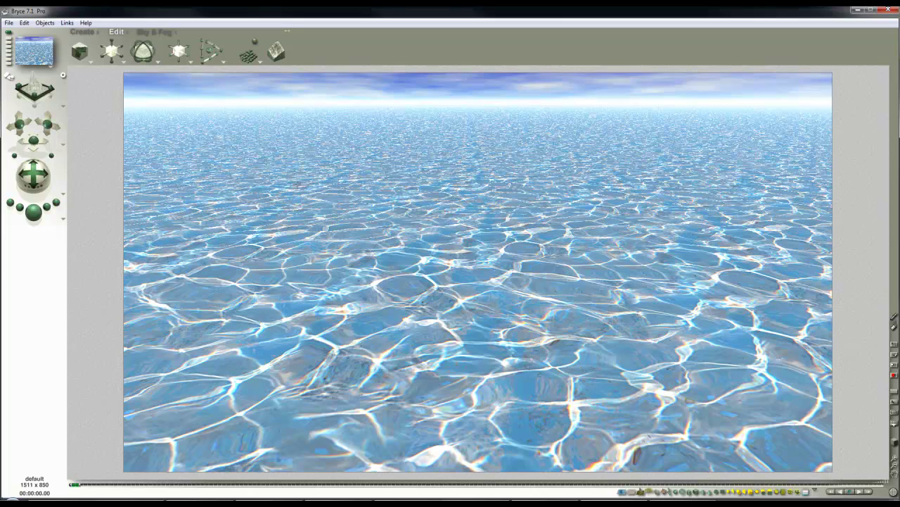
Apply the Bryce Shortcut #2 sky preset from the Daytime category
click(177, 31)
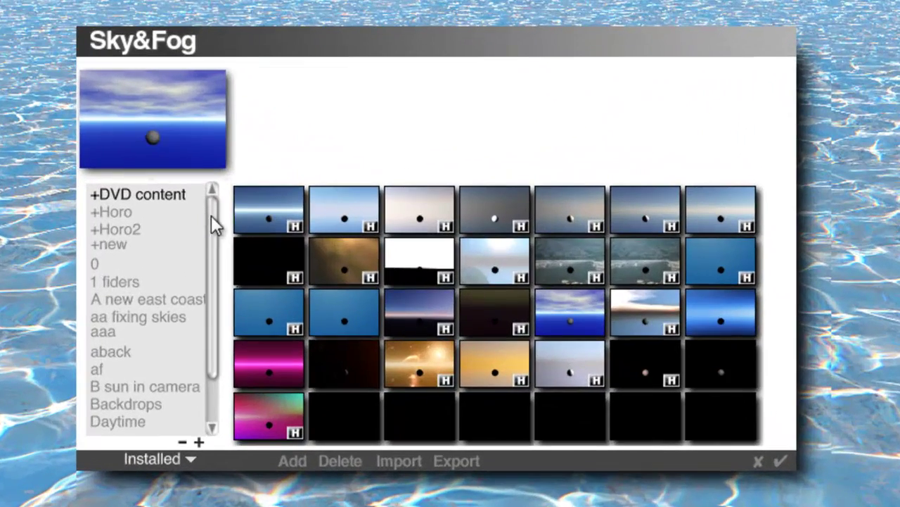
drag(211, 215, 214, 292)
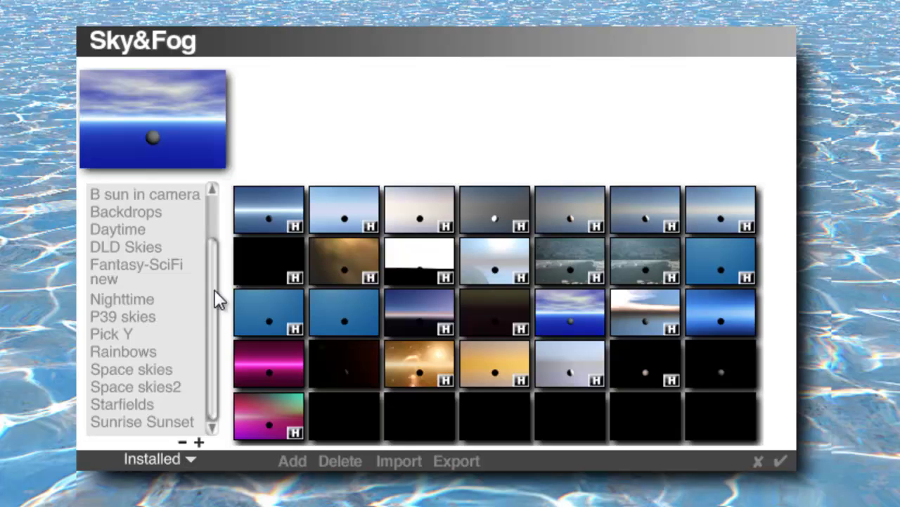
click(124, 232)
click(408, 224)
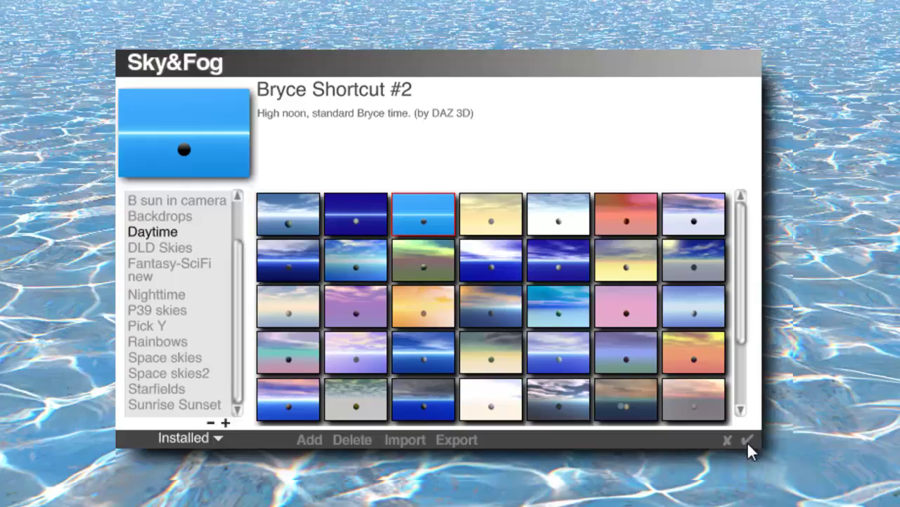
click(780, 461)
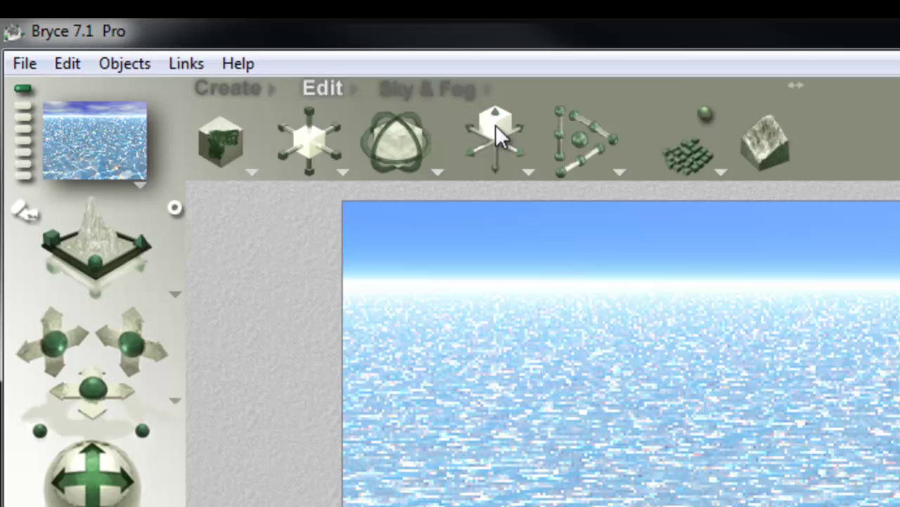
Change the sky's haze colour to turquoise and thicken the haze for an underwater look
click(312, 59)
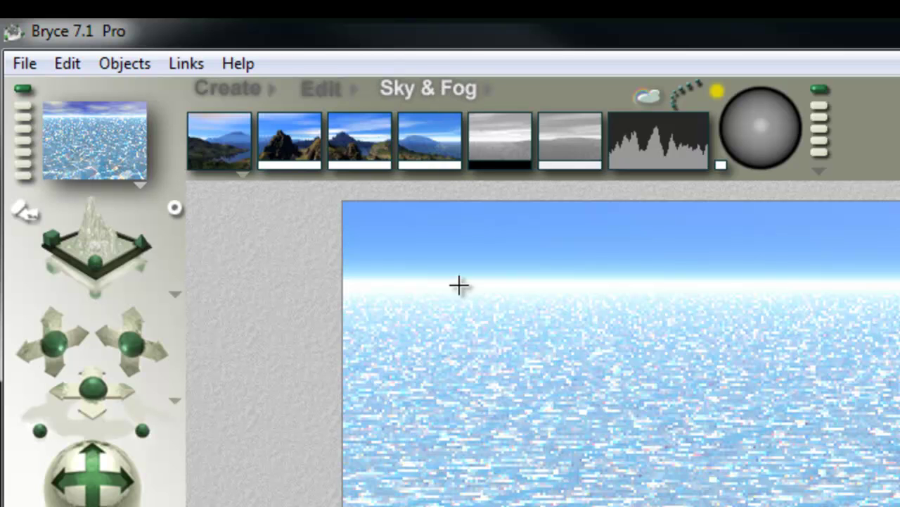
drag(440, 165, 494, 205)
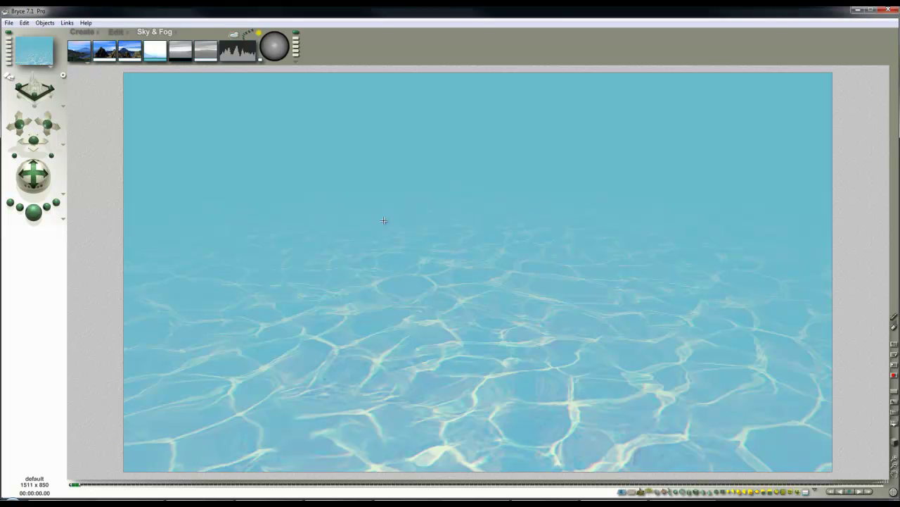
Set the sun colour to the light blue sampled from the sky preset thumbnail
click(34, 169)
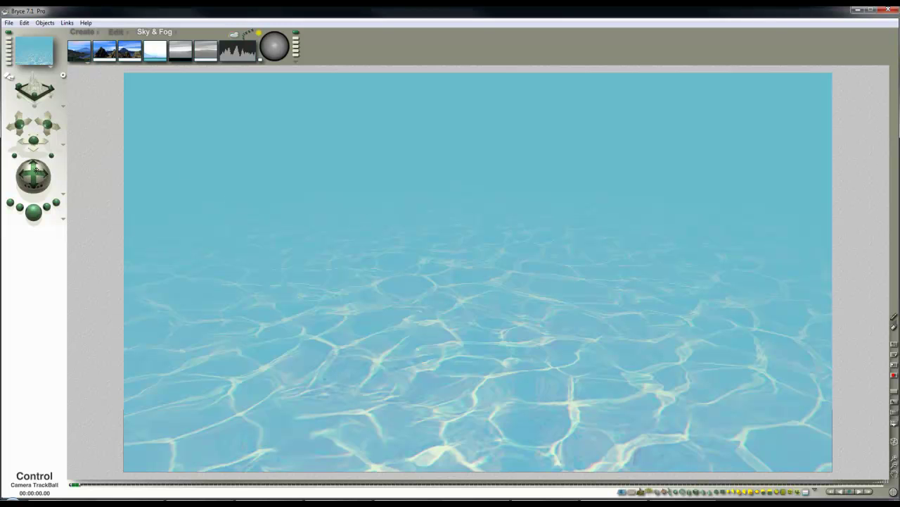
click(260, 62)
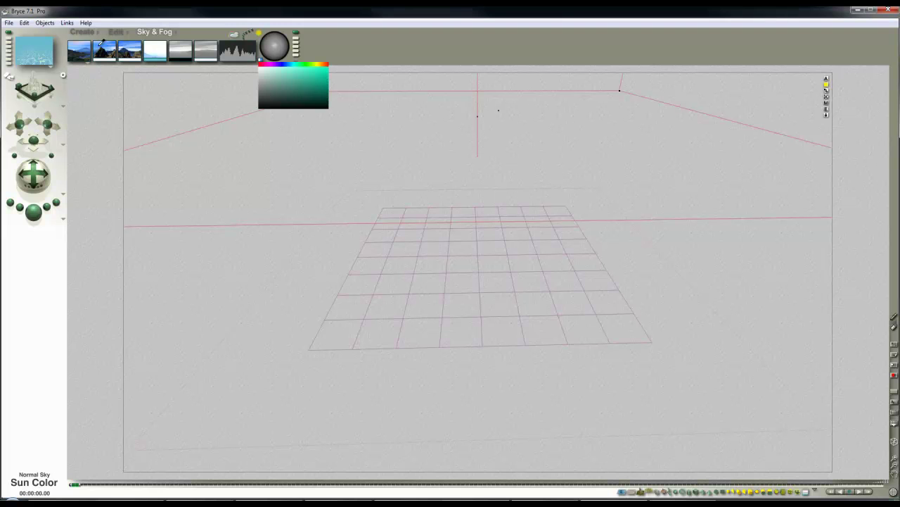
drag(78, 51, 79, 52)
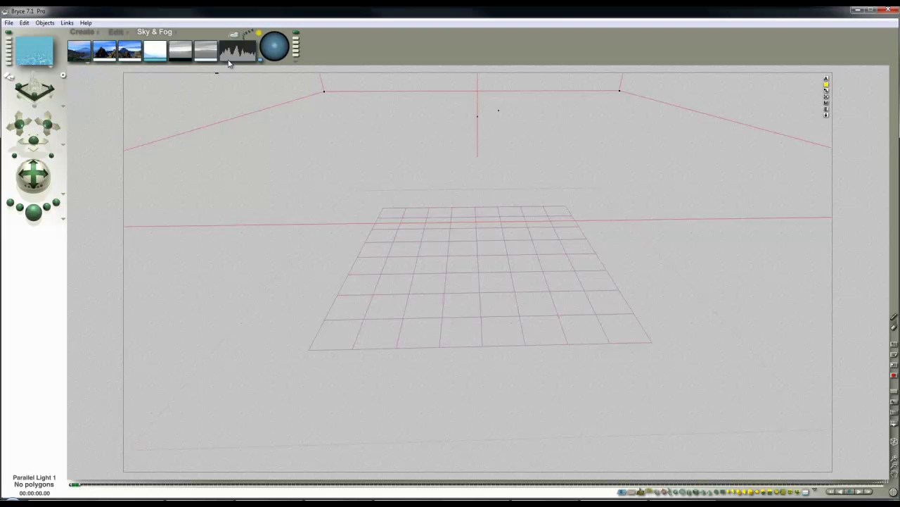
Enable Blend with Sun in the Sky Lab's Atmosphere settings, with colour and luminance at 100 and both haze and fog blended
click(232, 35)
click(539, 99)
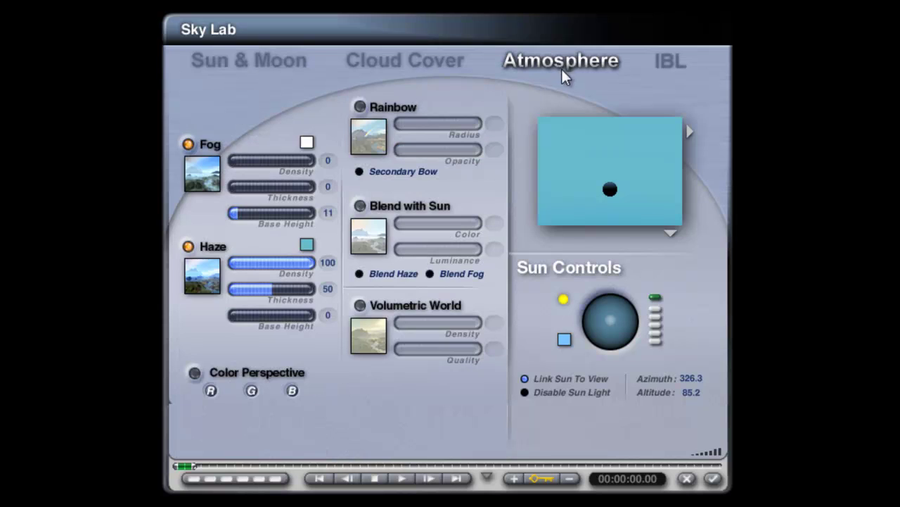
click(361, 207)
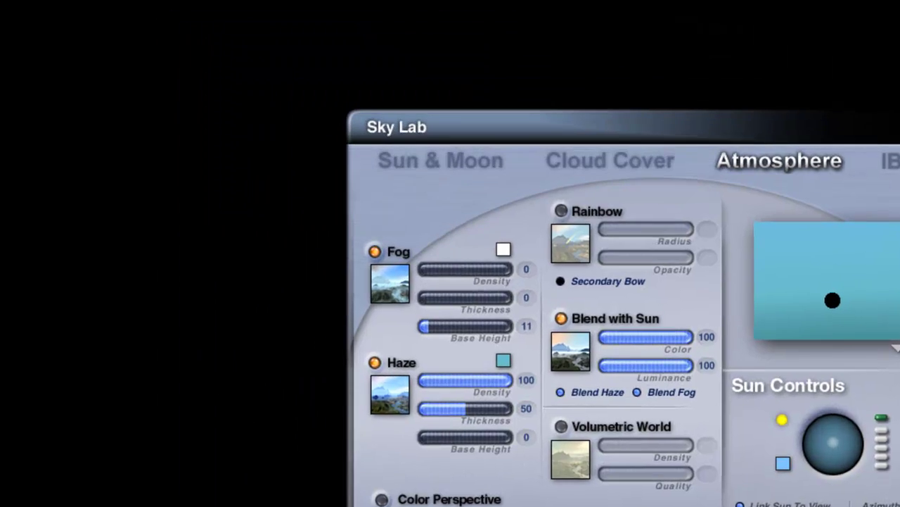
click(713, 479)
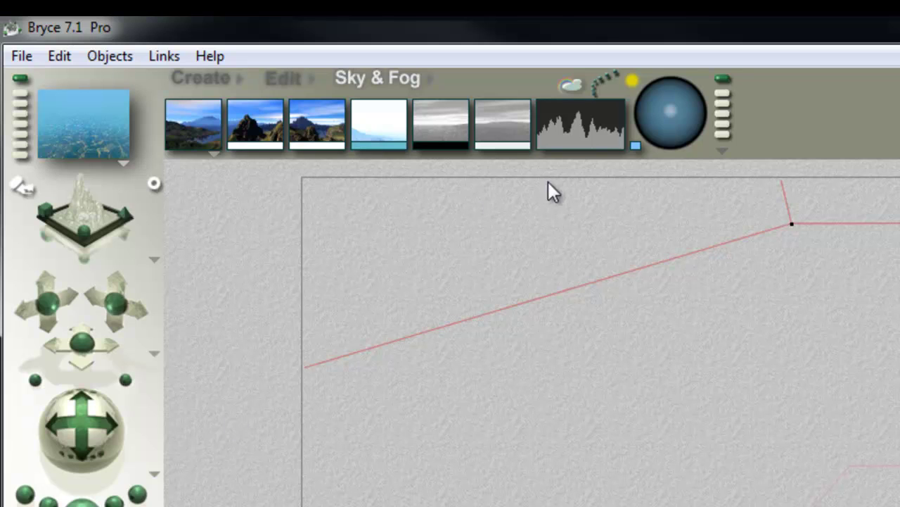
Move the sun towards the upper left of the sky so the haze is unevenly lit, and render the scene
drag(676, 111, 684, 87)
click(675, 112)
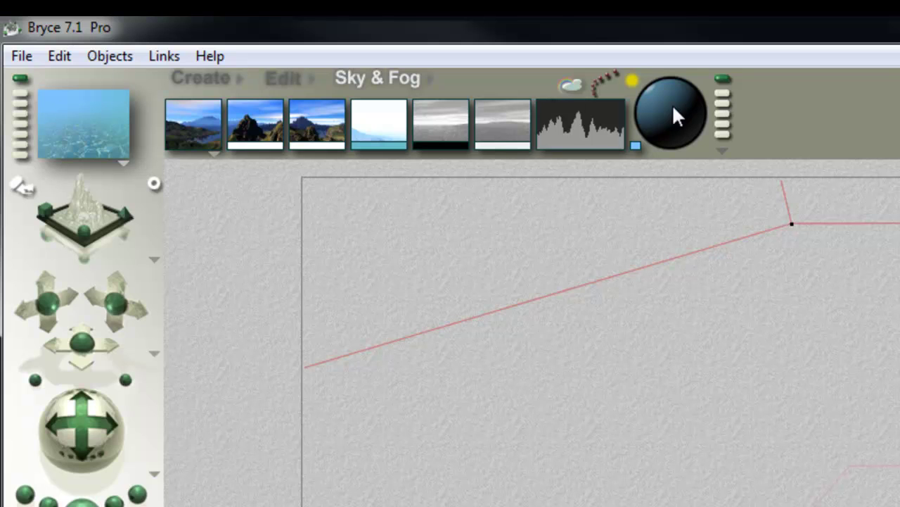
click(669, 112)
drag(668, 113, 688, 116)
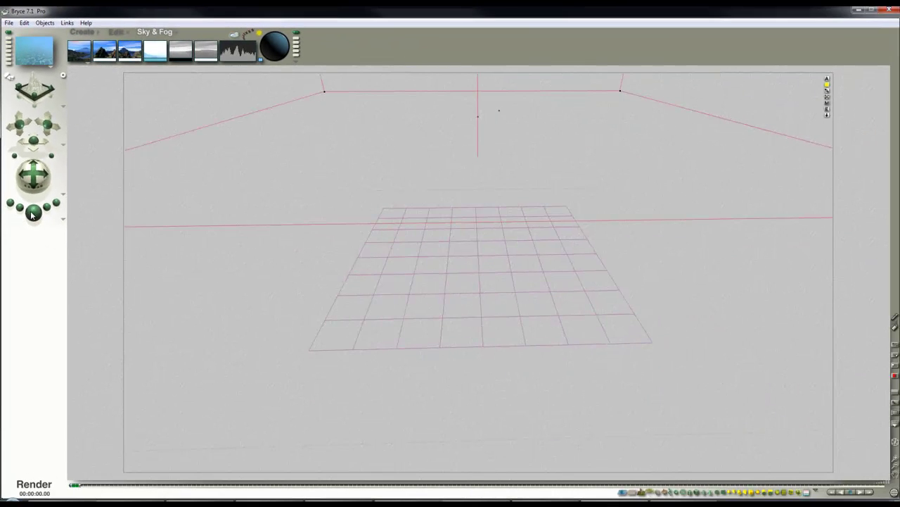
click(32, 213)
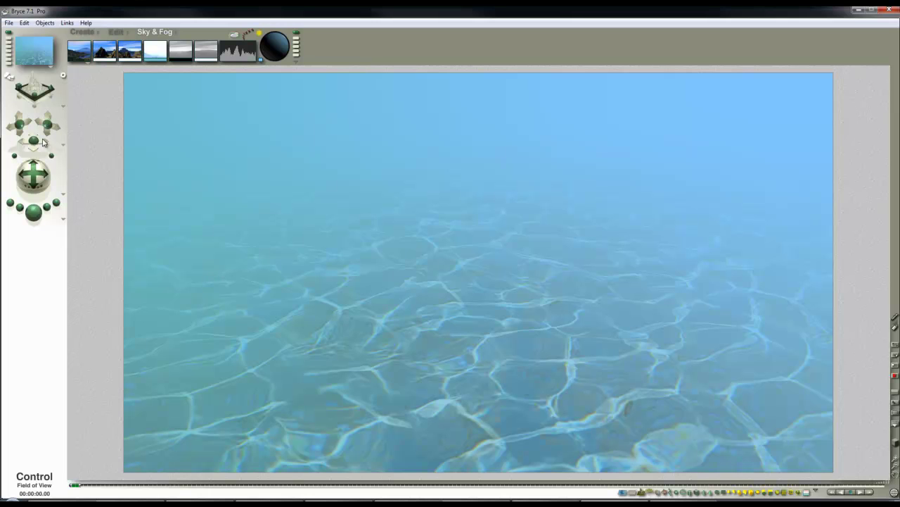
Widen the camera's field of view and render, then adjust the camera angle on the caustic floor and render again
drag(32, 140, 32, 165)
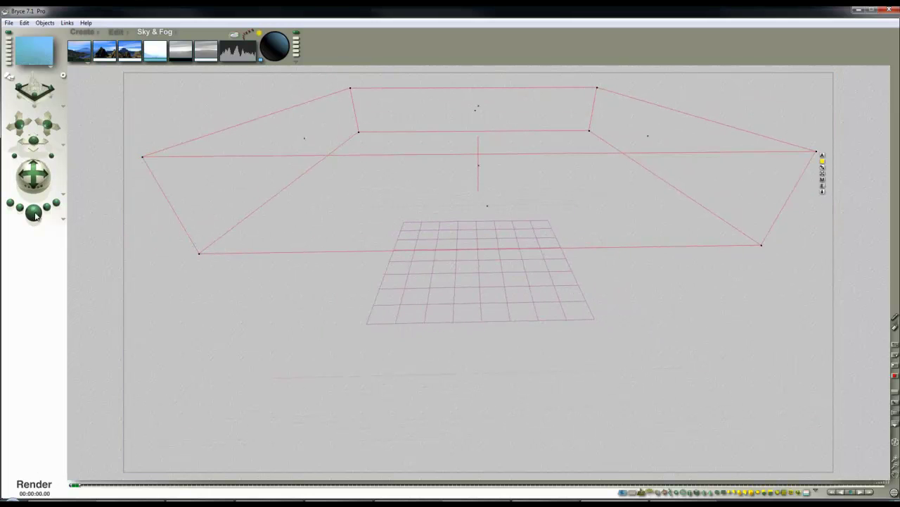
click(34, 213)
click(480, 259)
drag(34, 174, 34, 186)
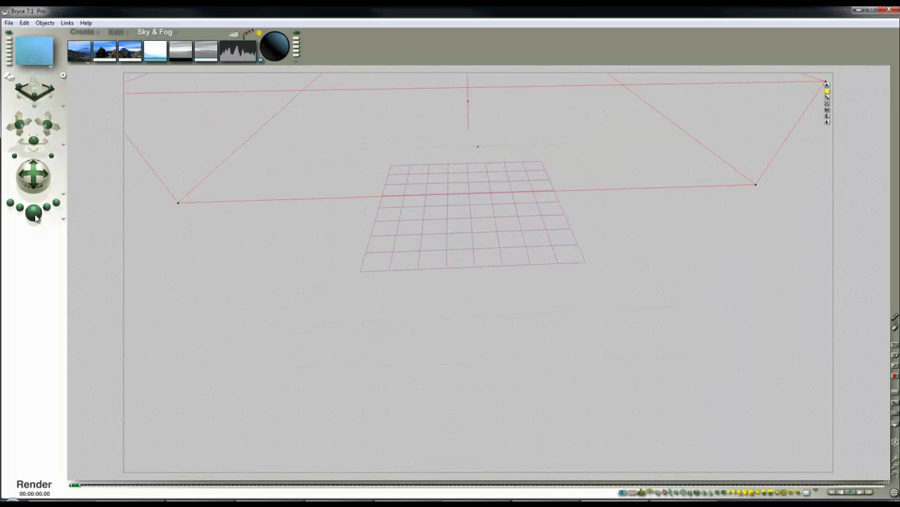
click(33, 213)
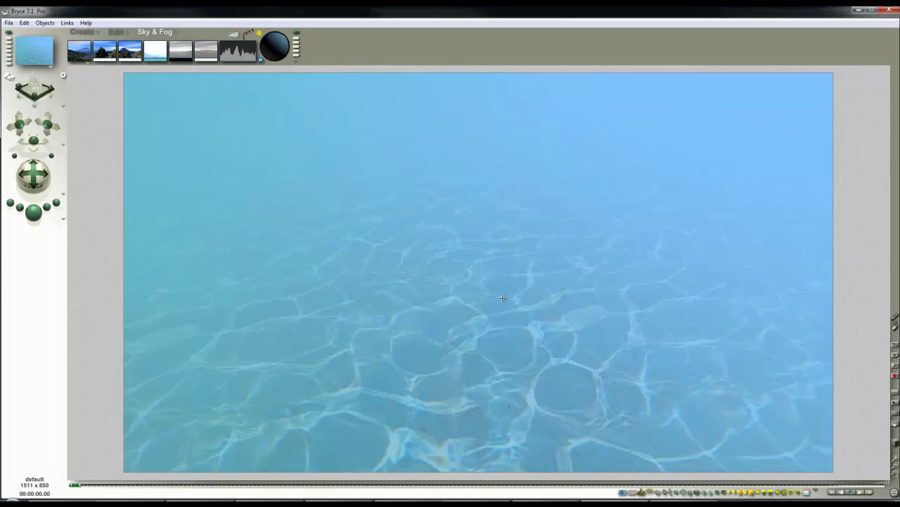
click(391, 266)
Set Plane 1's material to diffusion 0 and specularity, displacement and anisotropy 100, and render the highlights
ctrl+click(496, 250)
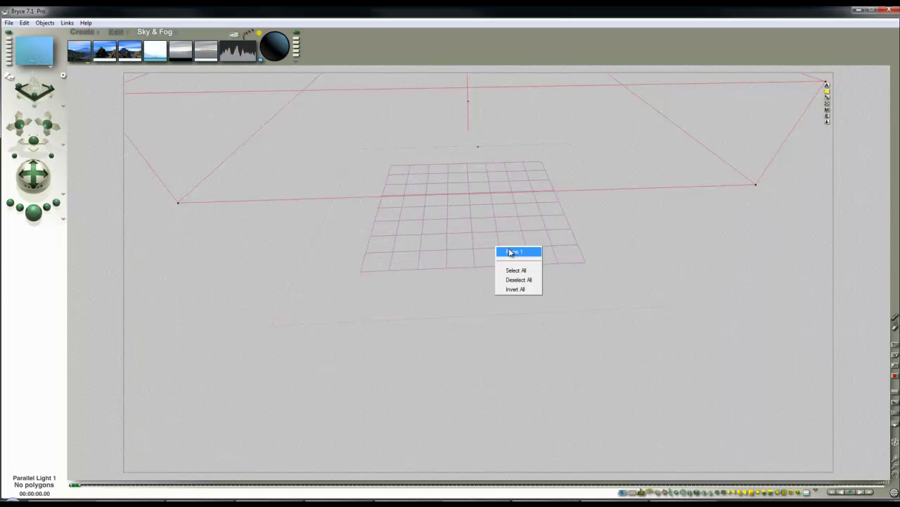
click(512, 252)
click(592, 290)
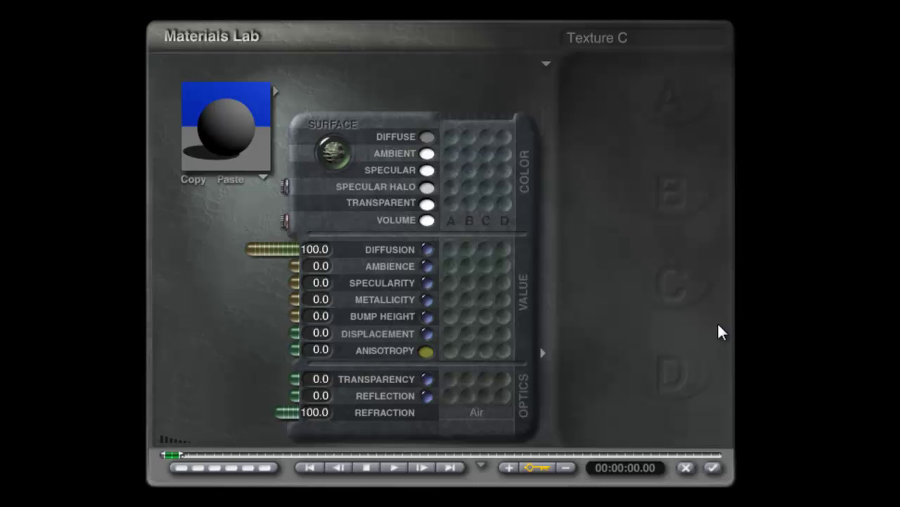
drag(283, 291, 177, 295)
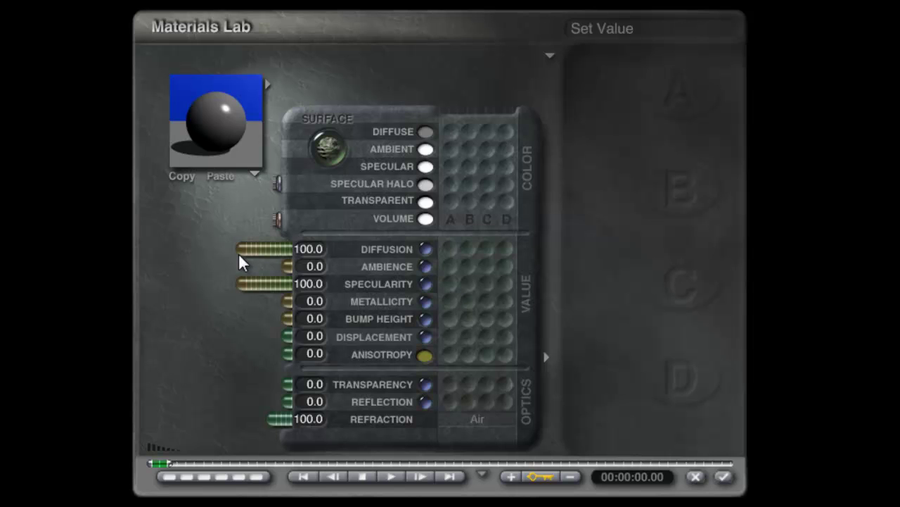
drag(239, 258, 326, 258)
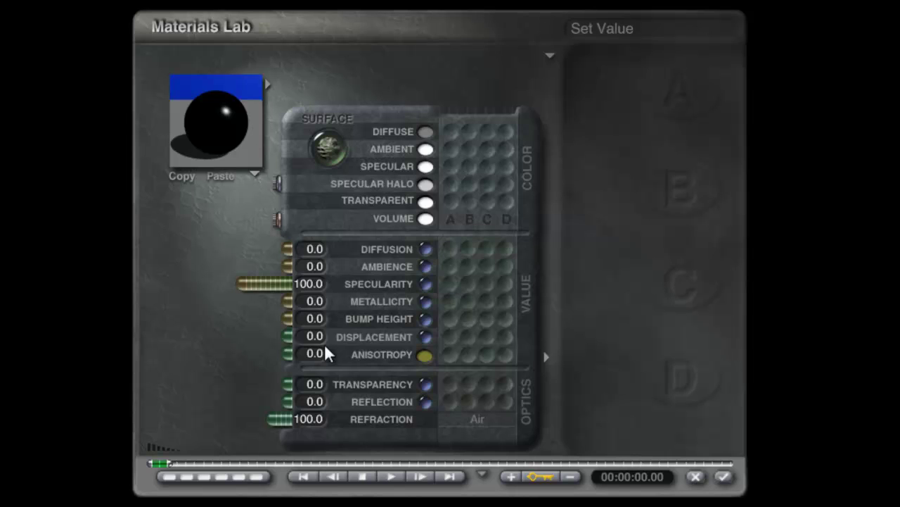
drag(290, 358, 209, 360)
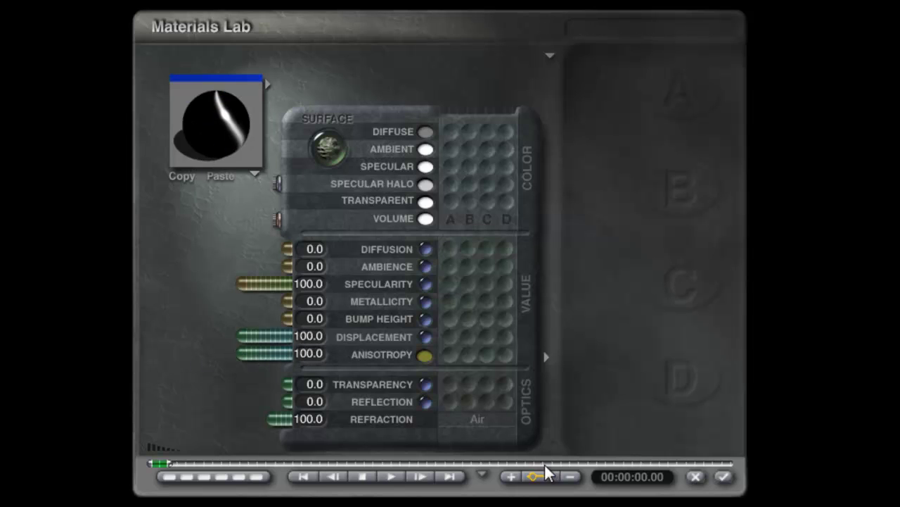
click(725, 478)
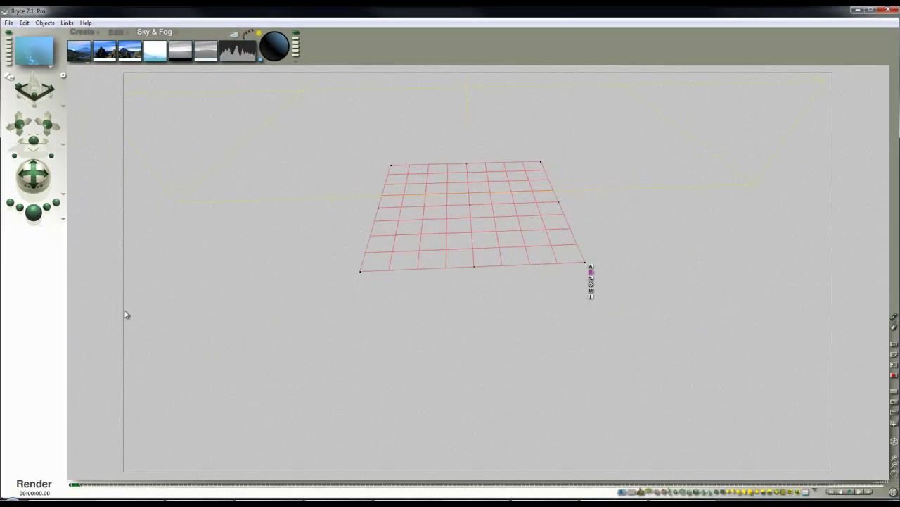
key(ctrl+r)
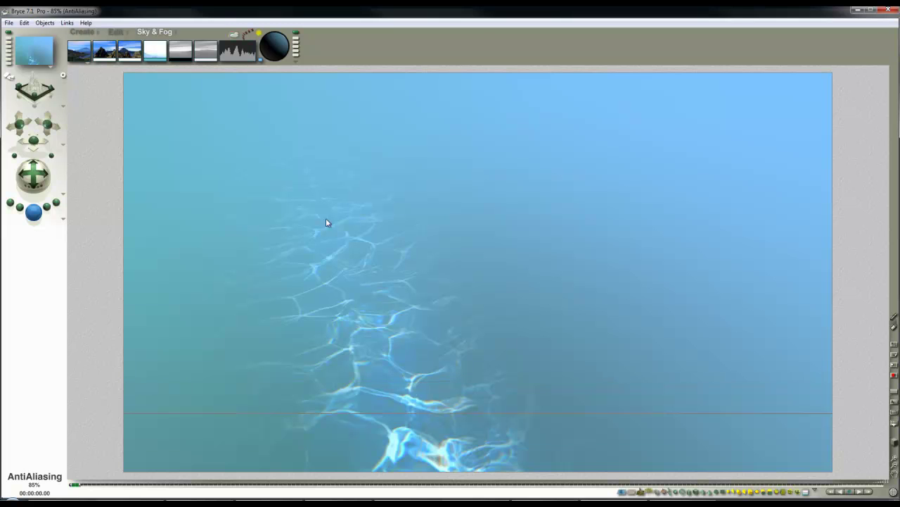
click(400, 329)
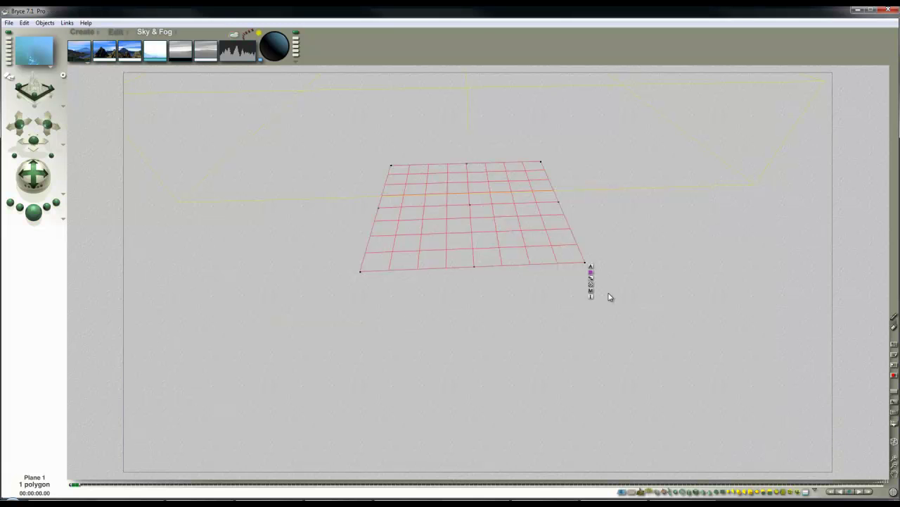
Restore the plane material's diffusion to 100 and render the scene
click(591, 292)
drag(298, 248, 153, 243)
click(719, 471)
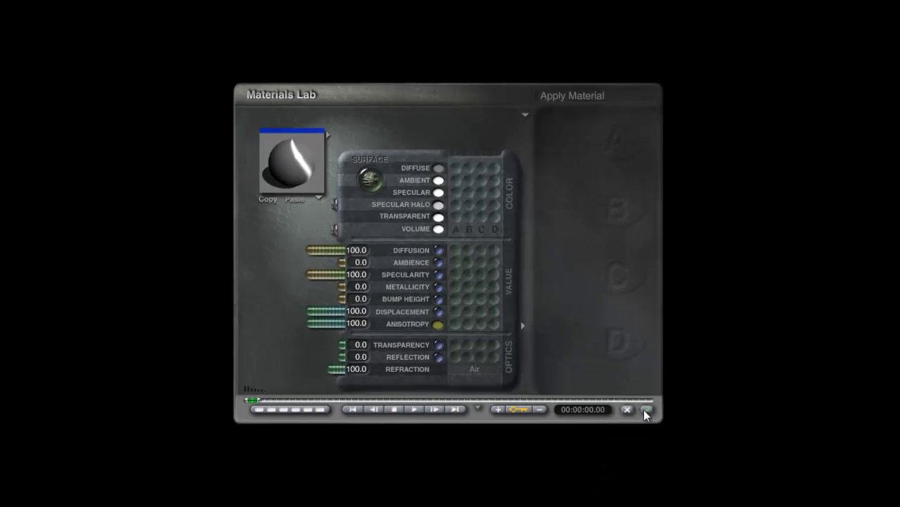
key(ctrl+r)
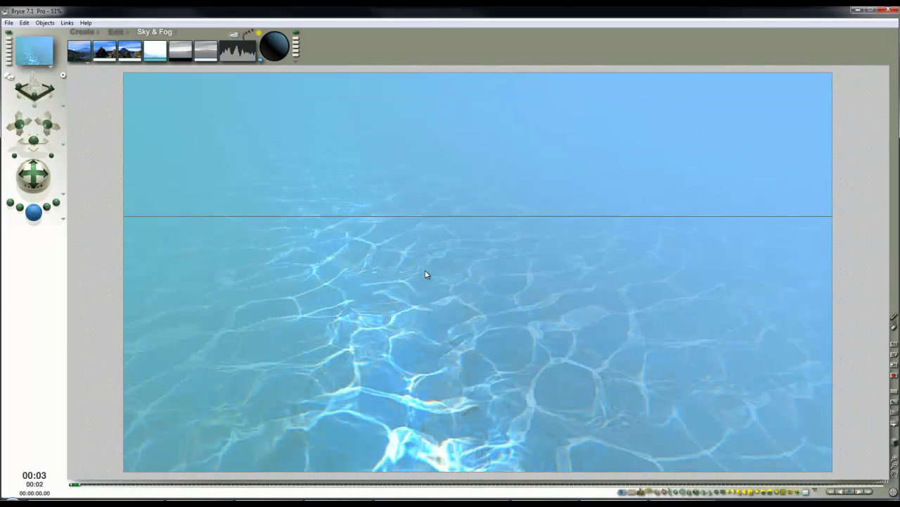
click(586, 306)
Raise the parallel light's diffuse intensity in the Light Lab and render the scene
right_click(484, 106)
click(500, 111)
click(827, 117)
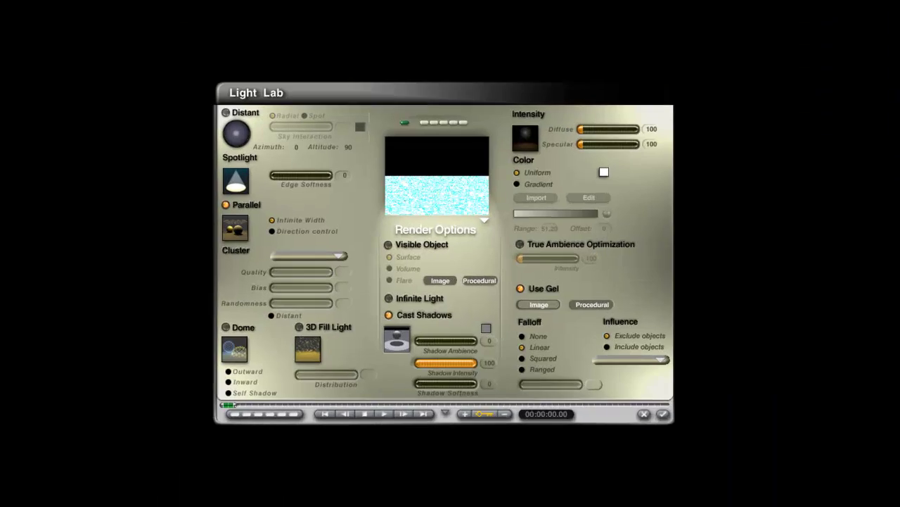
click(637, 138)
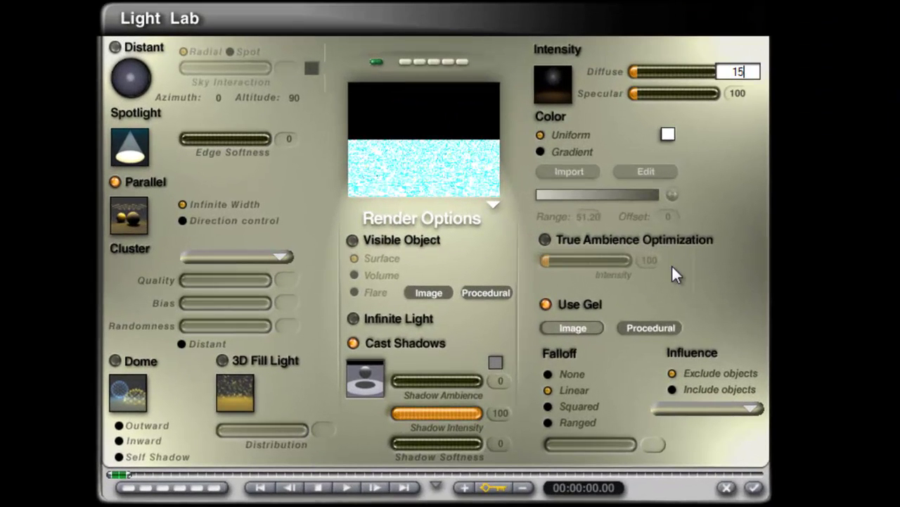
click(754, 487)
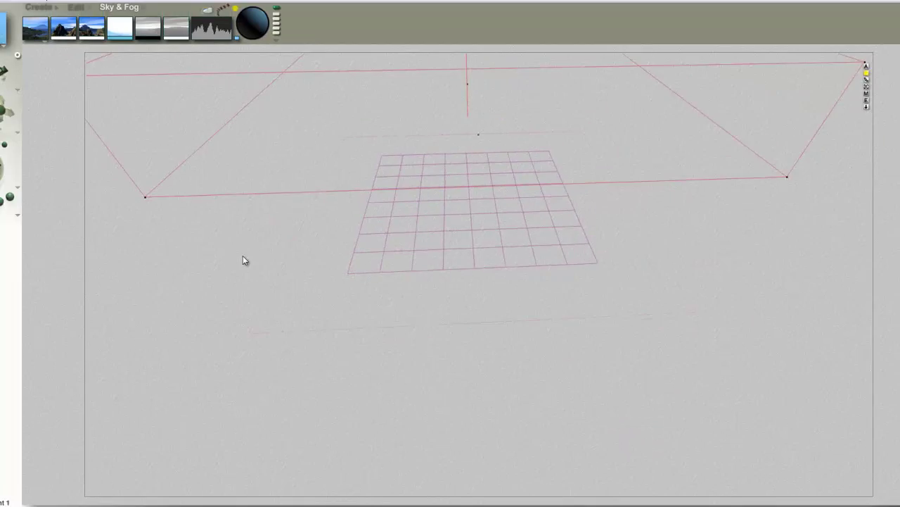
click(32, 212)
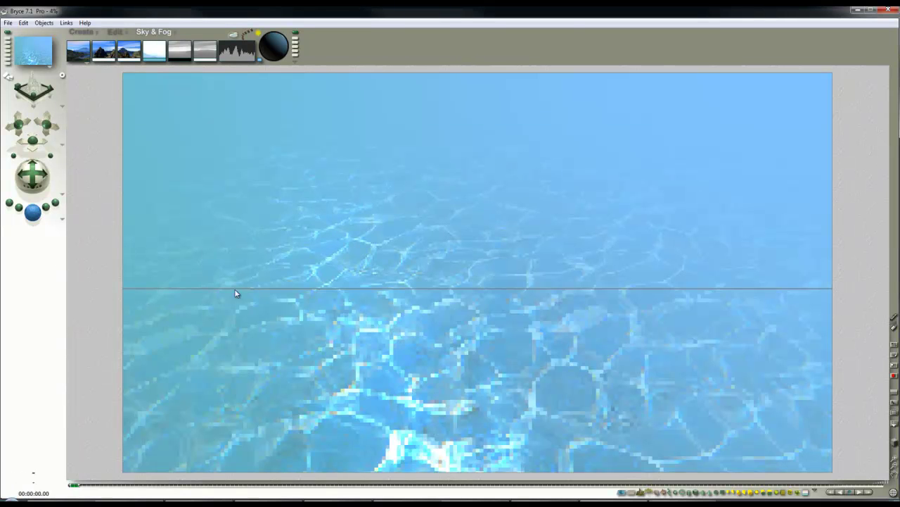
Reposition the camera so the floor sits lower and farther away in the frame, and render the view
click(390, 285)
drag(37, 179, 50, 152)
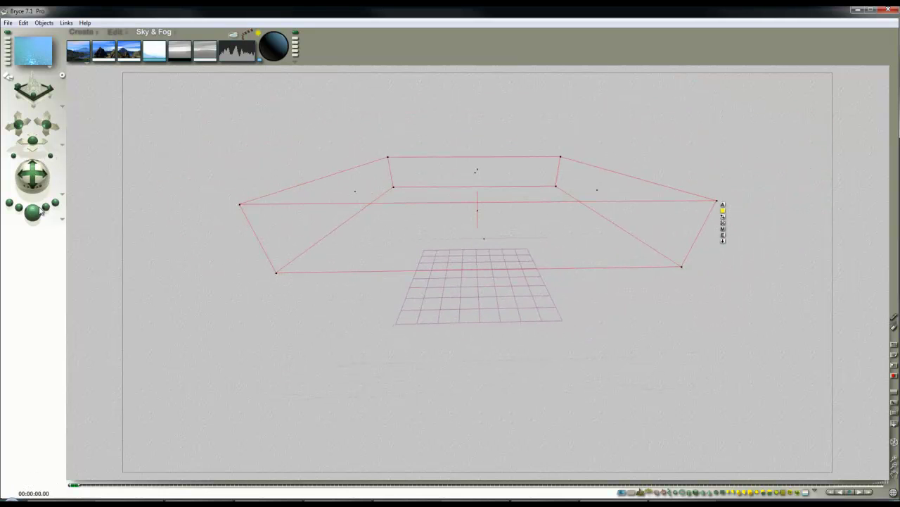
click(33, 214)
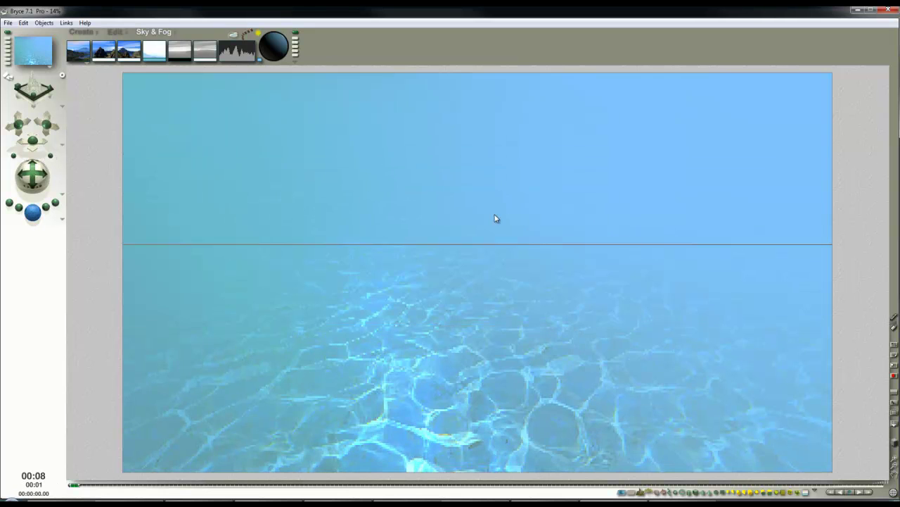
Change the haze colour to a deeper, more saturated cyan with HLS values 135, 123 and 195, and render
click(153, 61)
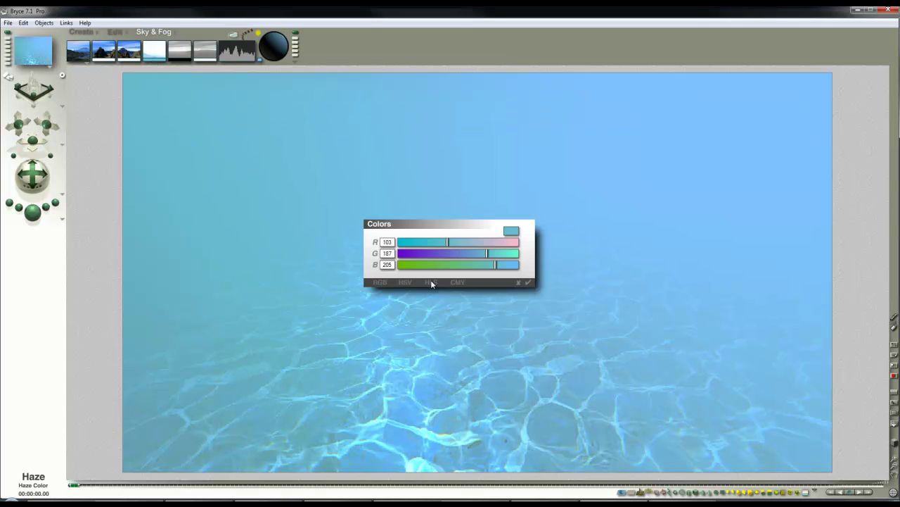
click(433, 282)
mouse_move(471, 254)
mouse_down()
mouse_move(440, 253)
mouse_move(490, 265)
mouse_move(457, 254)
mouse_up()
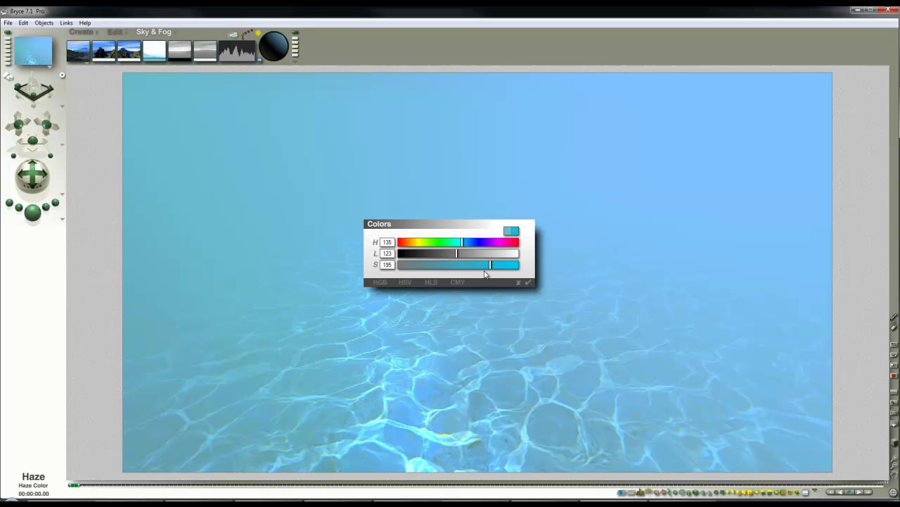
click(529, 283)
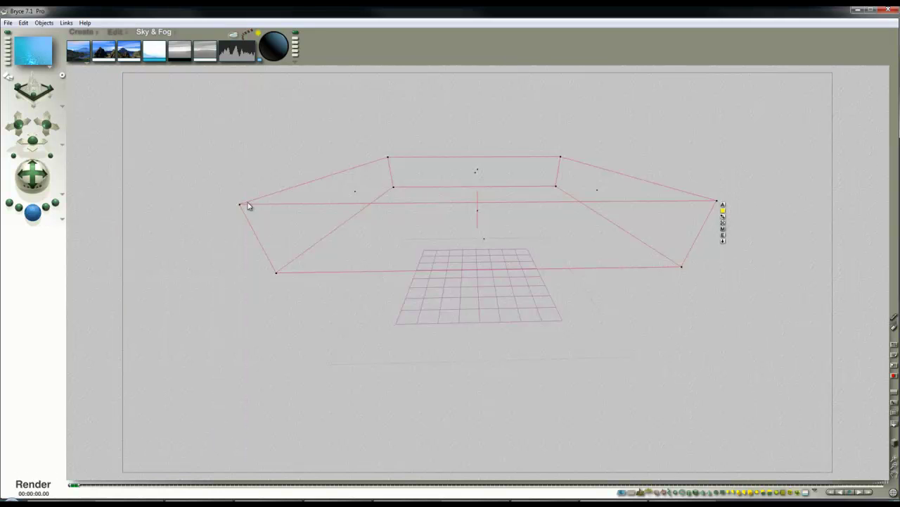
key(ctrl+r)
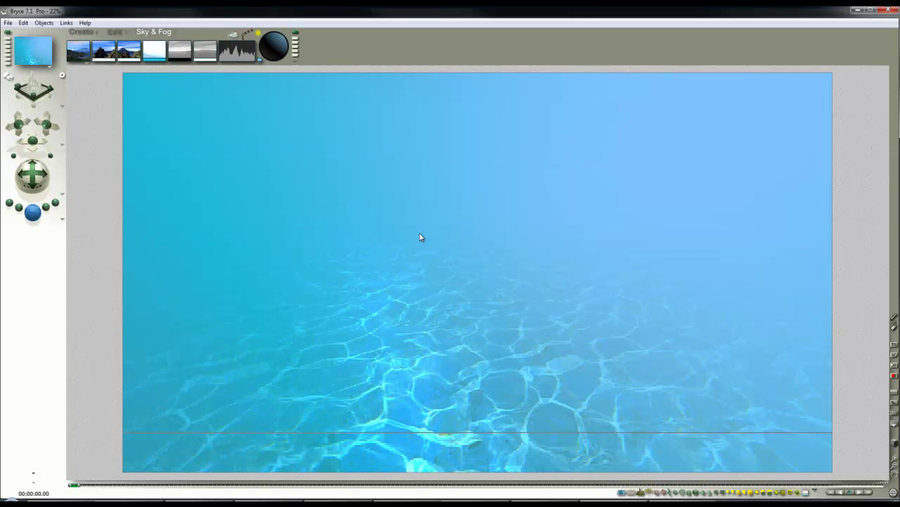
Change the sun colour to a deeper, more saturated blue and render the scene
click(260, 61)
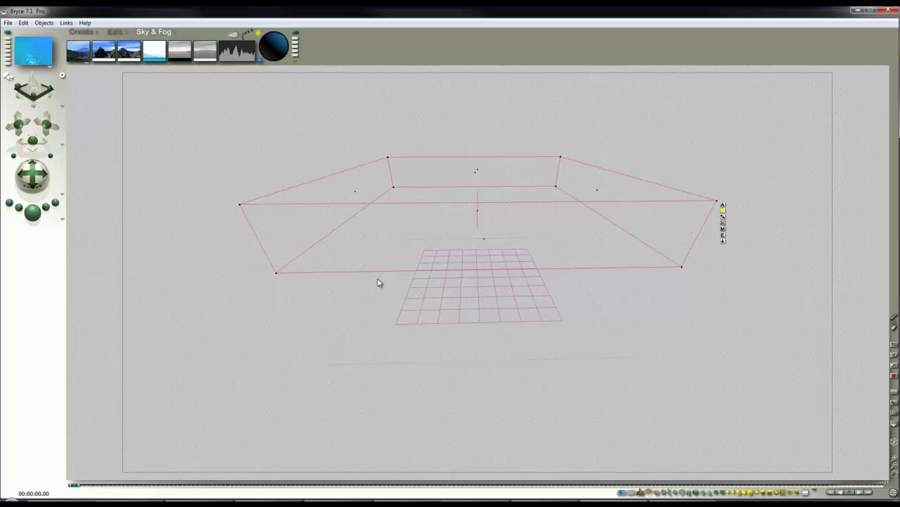
click(529, 282)
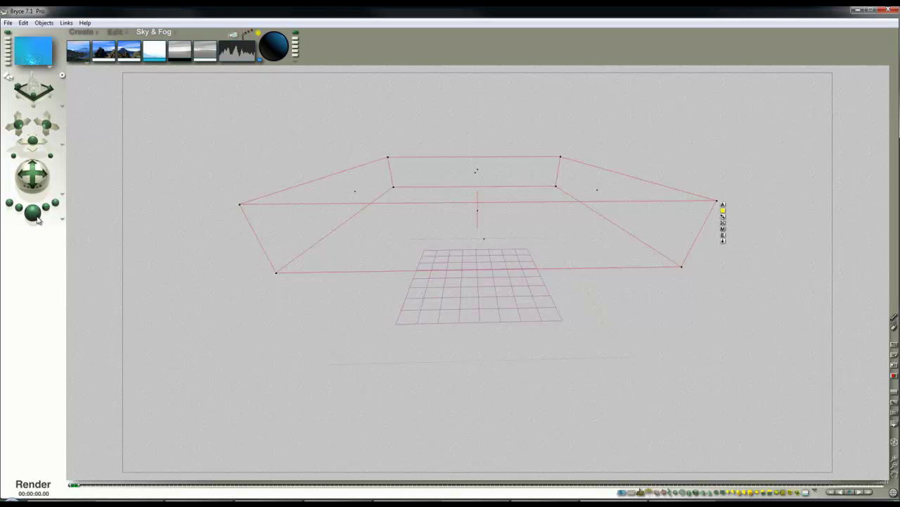
key(ctrl+r)
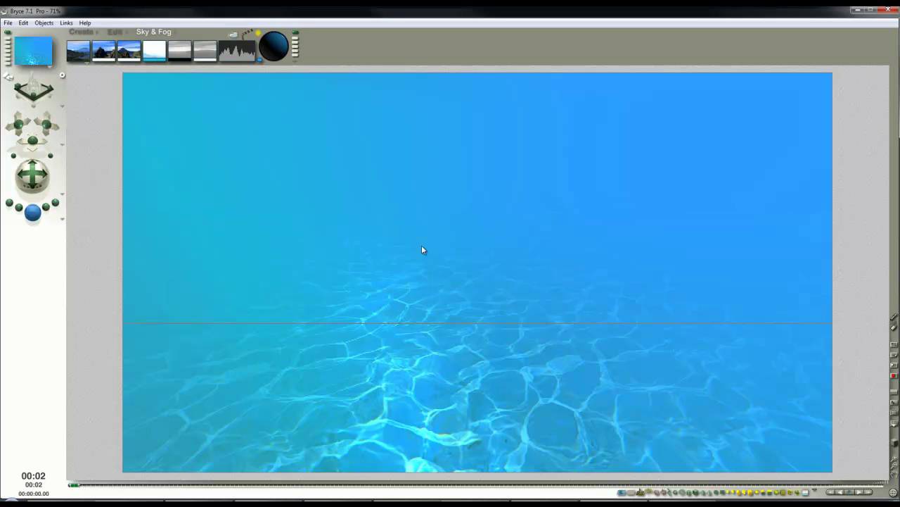
Lighten the sun colour to a paler blue with HLS values 147, 189 and 255, and render the scene
click(259, 61)
drag(478, 254, 488, 254)
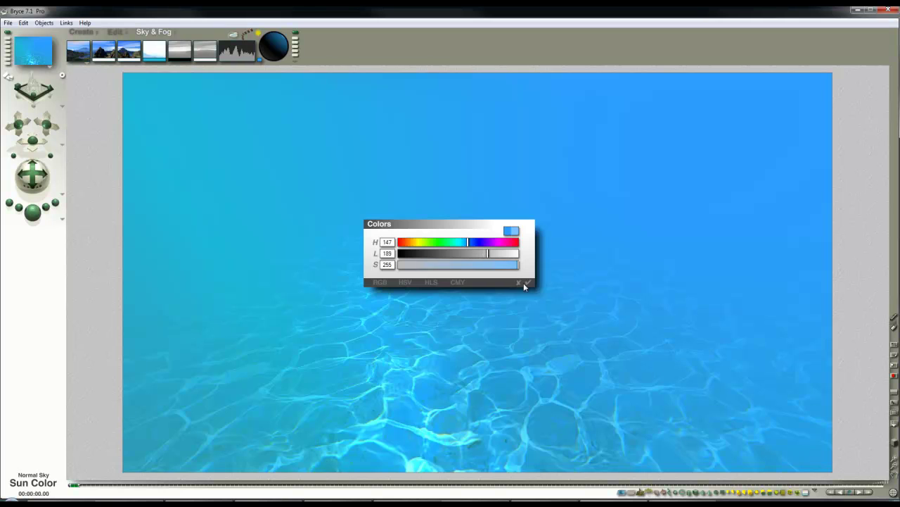
click(527, 282)
click(33, 211)
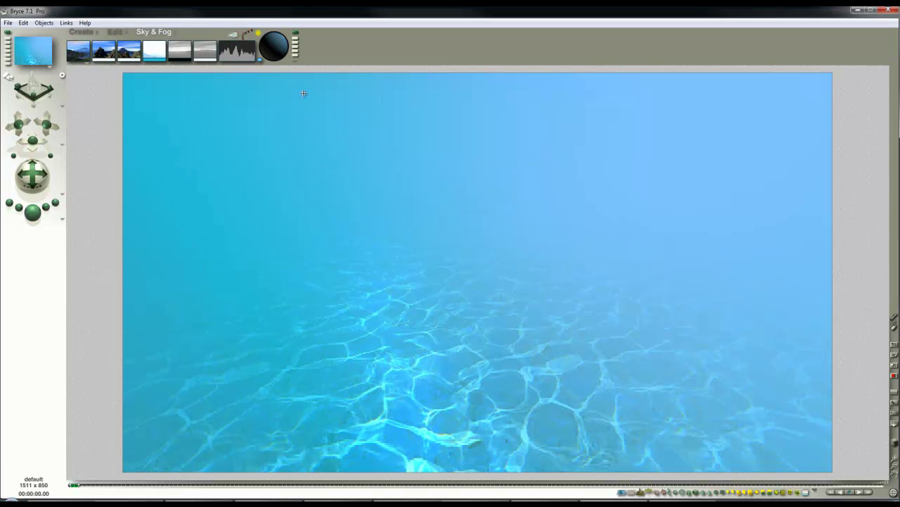
Turn off Link Sun To View in the Sky Lab's atmosphere settings and apply the change
click(234, 40)
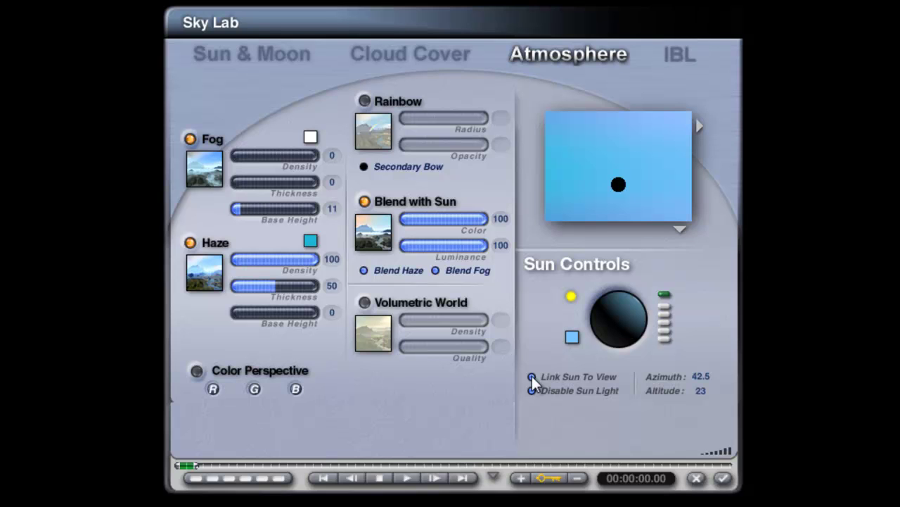
click(532, 377)
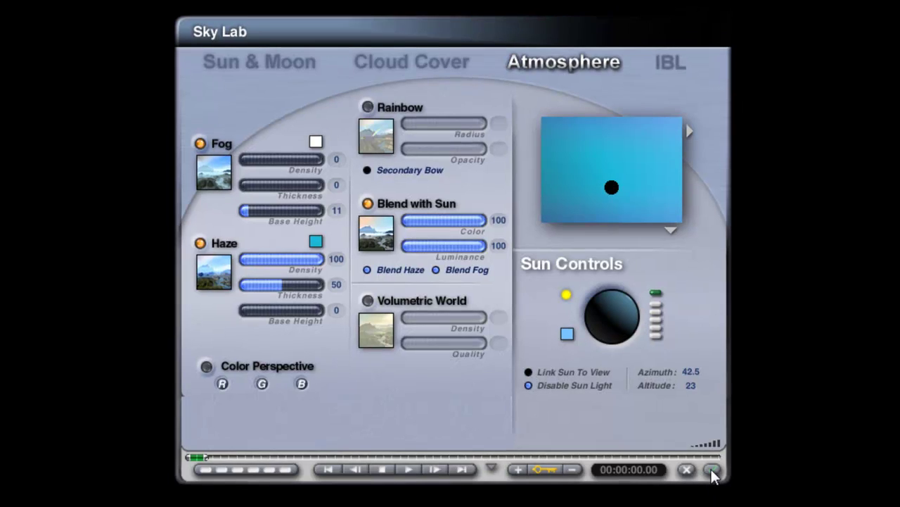
click(712, 472)
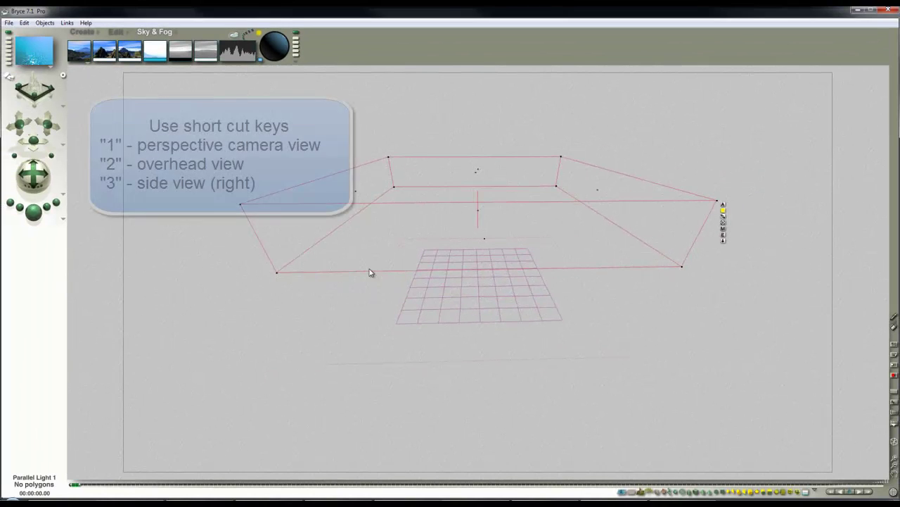
Adjust the sun's direction while in the overhead view, return to the perspective camera view and render the scene
key(2)
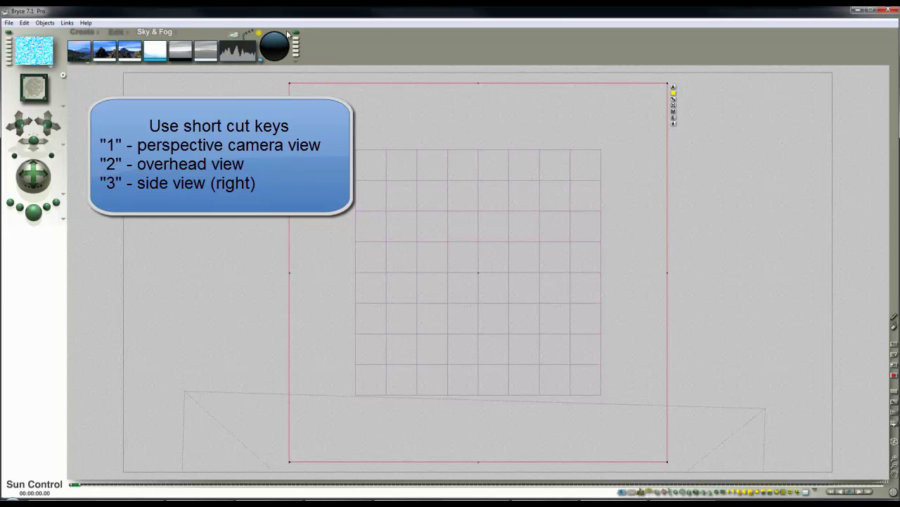
key(1)
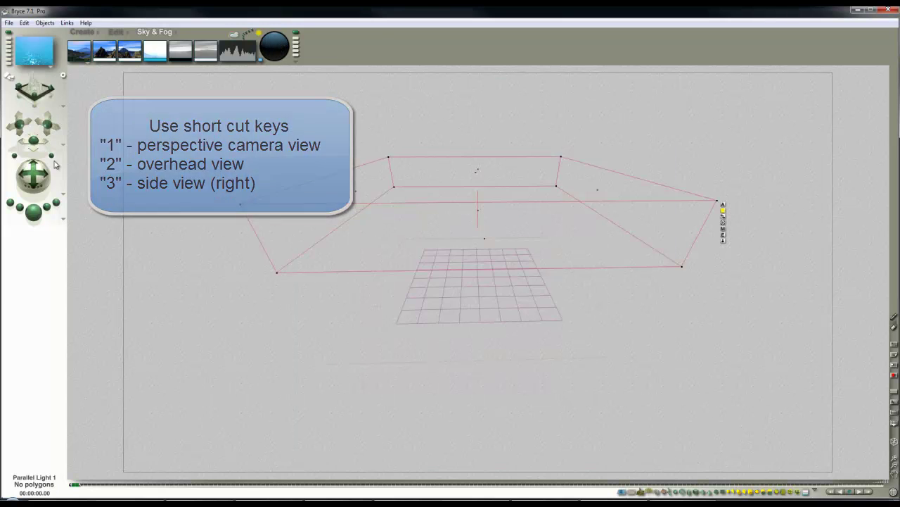
key(2)
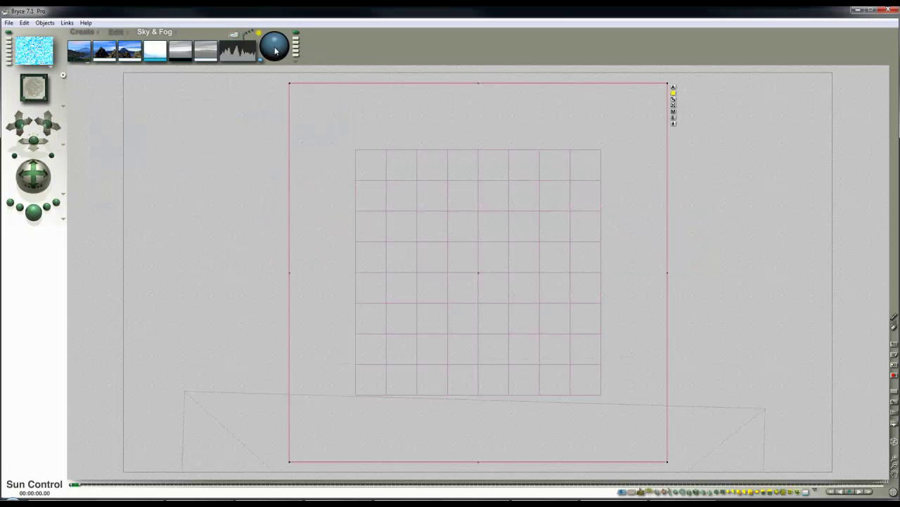
key(1)
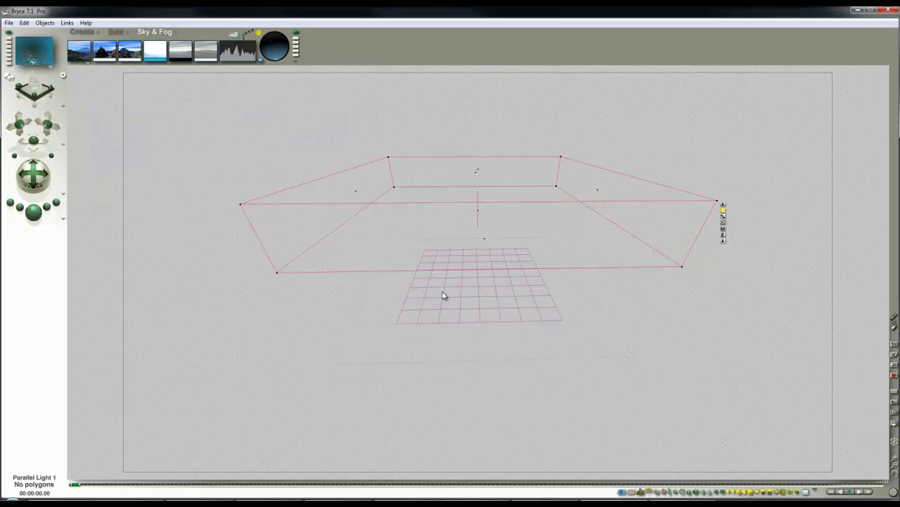
key(2)
click(894, 464)
click(893, 464)
click(893, 464)
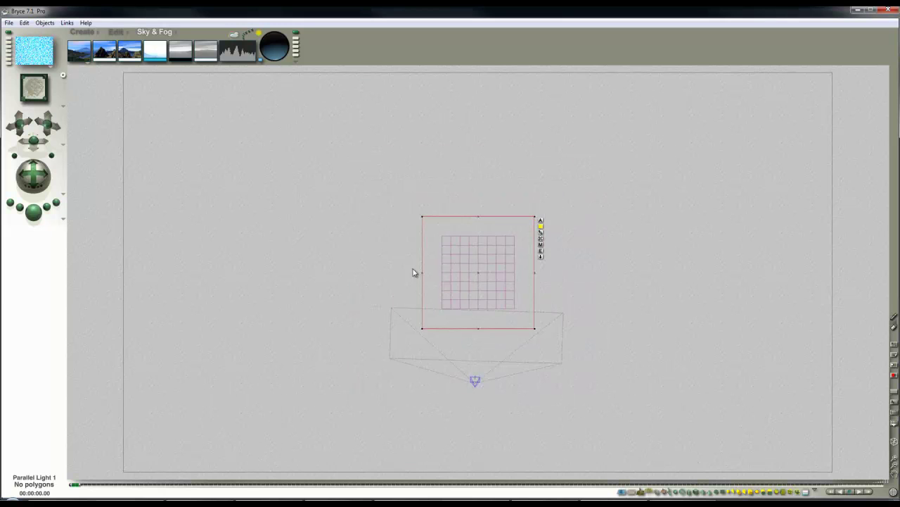
drag(265, 41, 272, 51)
key(1)
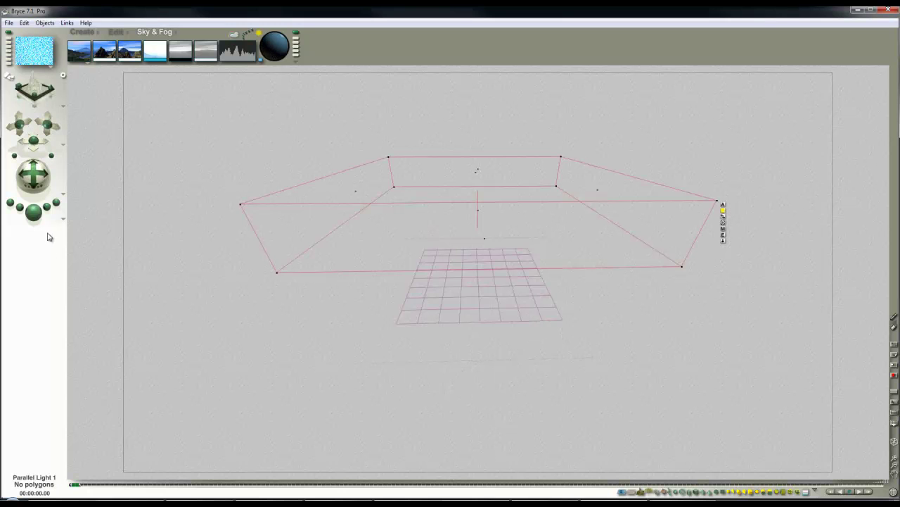
key(ctrl+r)
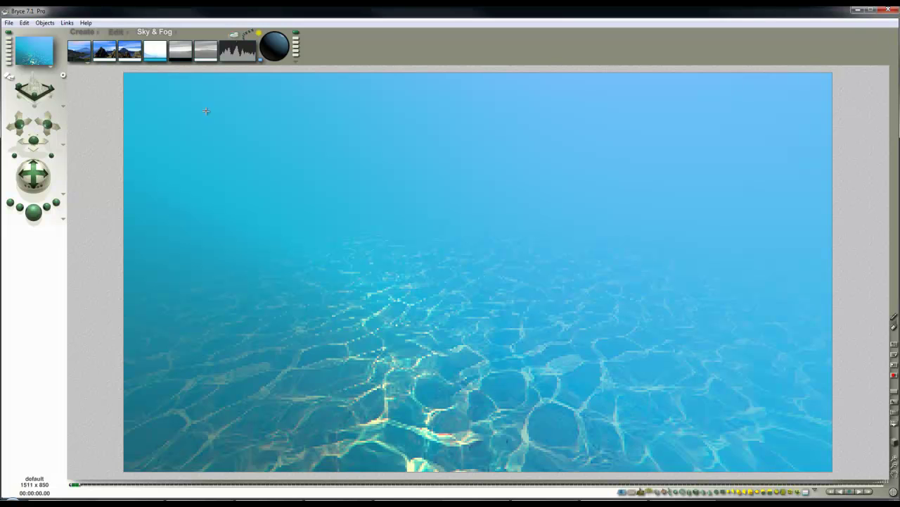
Rotate the camera to different directions and render to examine how the haze and caustics look with the sun unlinked
drag(33, 175, 55, 176)
click(33, 215)
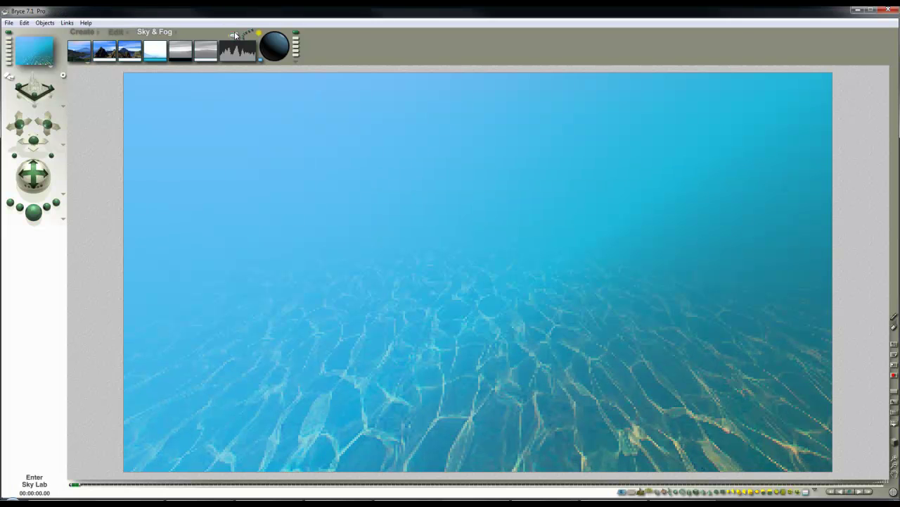
drag(29, 180, 30, 183)
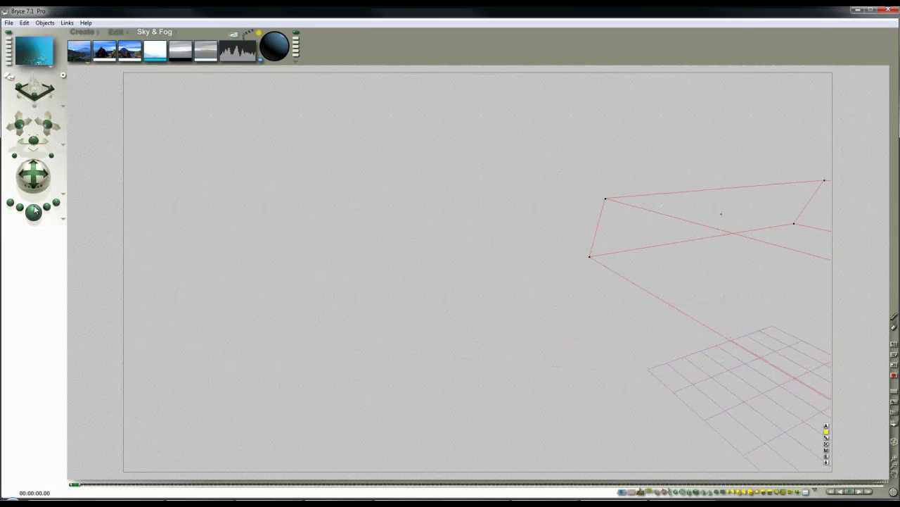
click(62, 221)
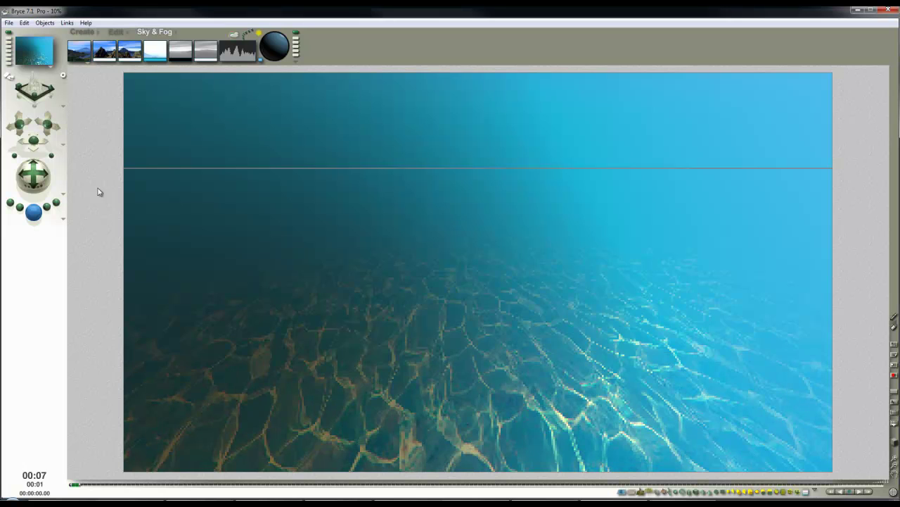
drag(38, 175, 39, 180)
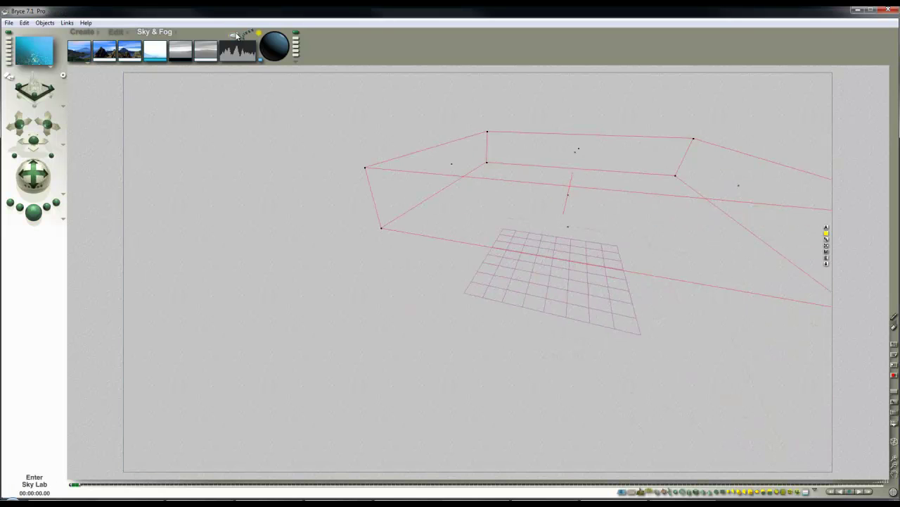
Re-enable Link Sun To View in the Sky Lab and apply the change
click(237, 35)
click(491, 318)
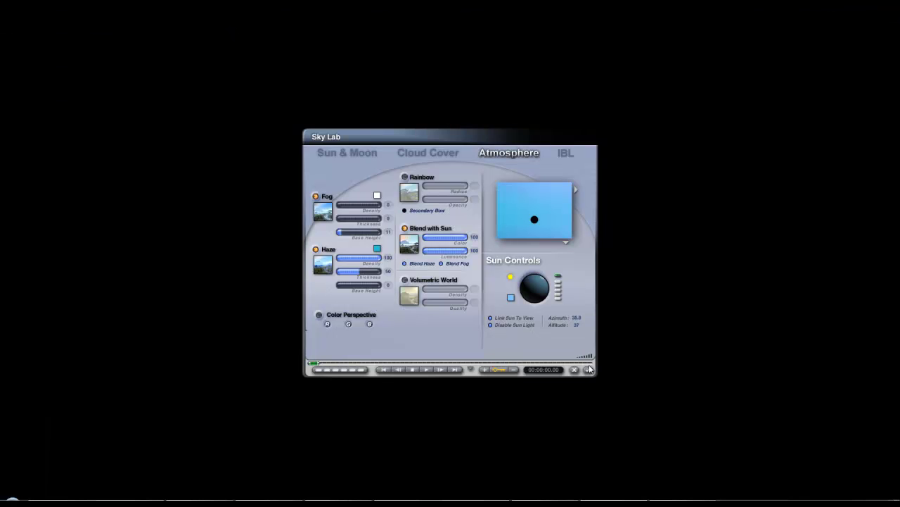
click(590, 368)
Rotate the camera through several directions and render to check the haze with the sun linked to the view
drag(32, 180, 29, 179)
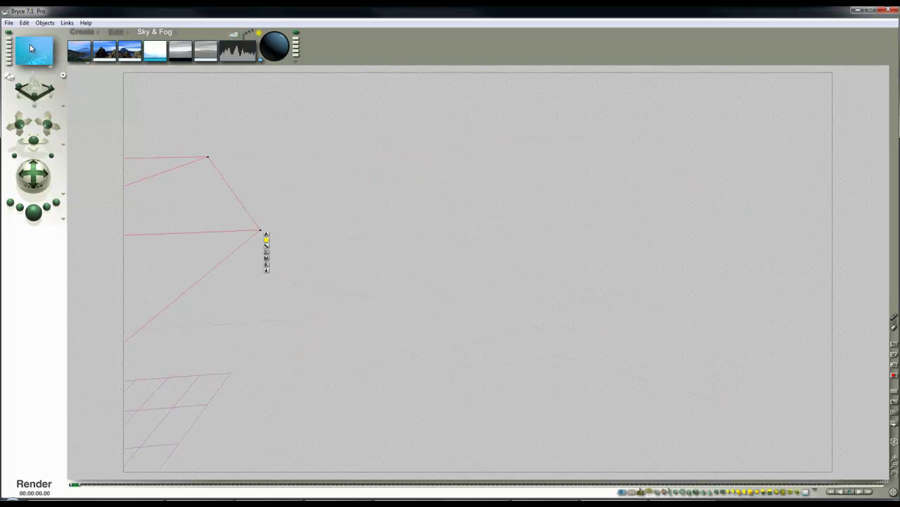
click(33, 211)
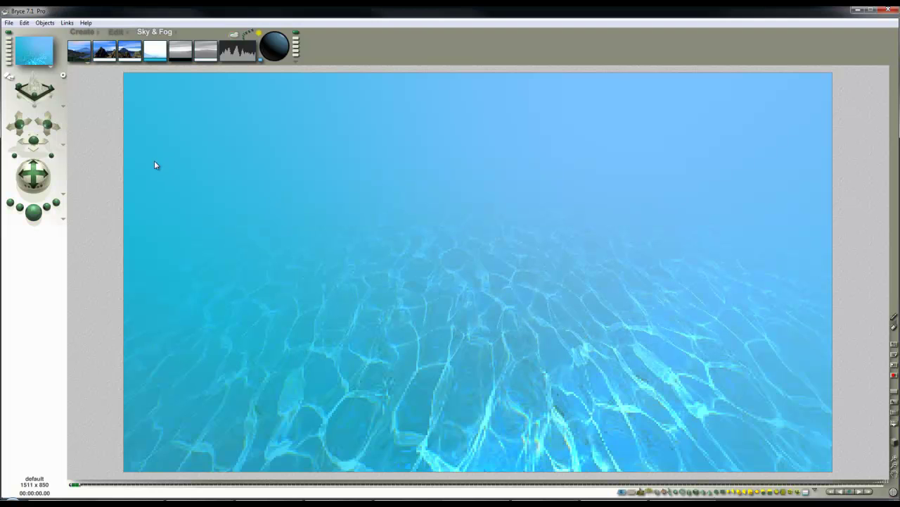
drag(32, 177, 39, 179)
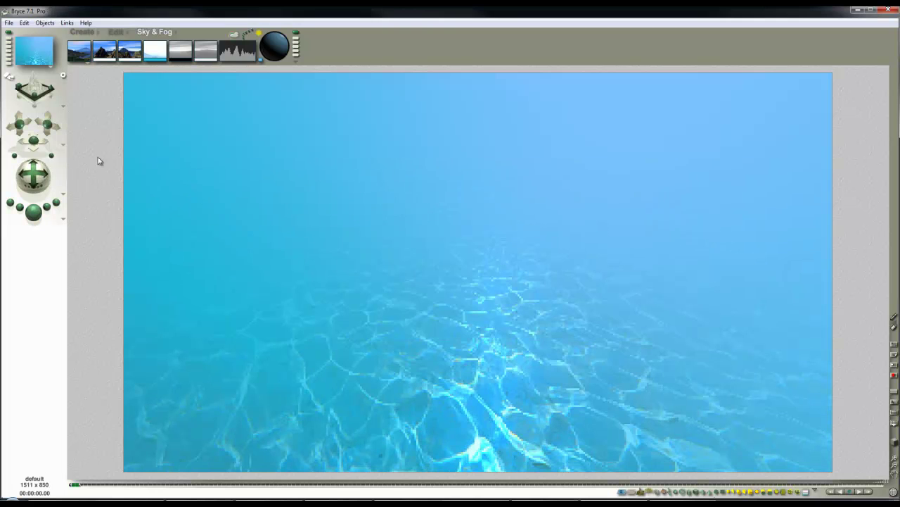
drag(34, 176, 32, 174)
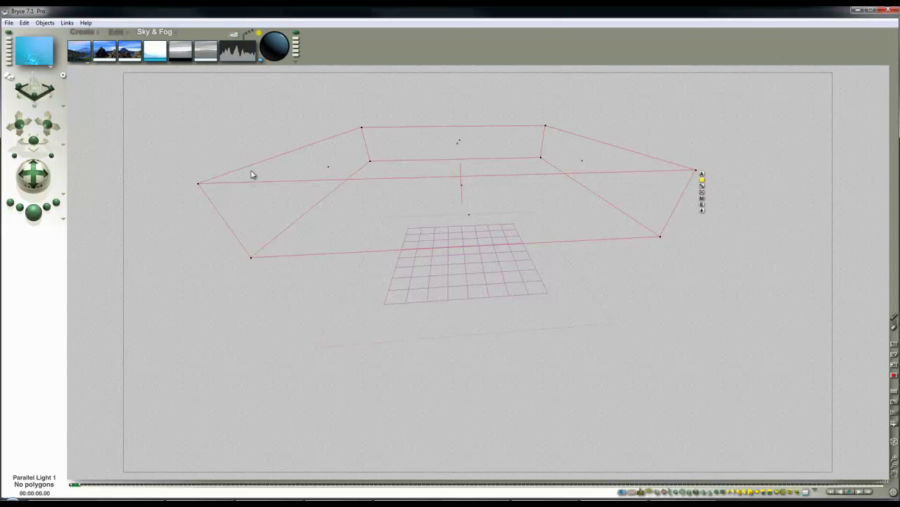
Save the current sky as a new preset in the Daytime category, and copy the selected parallel light
click(177, 34)
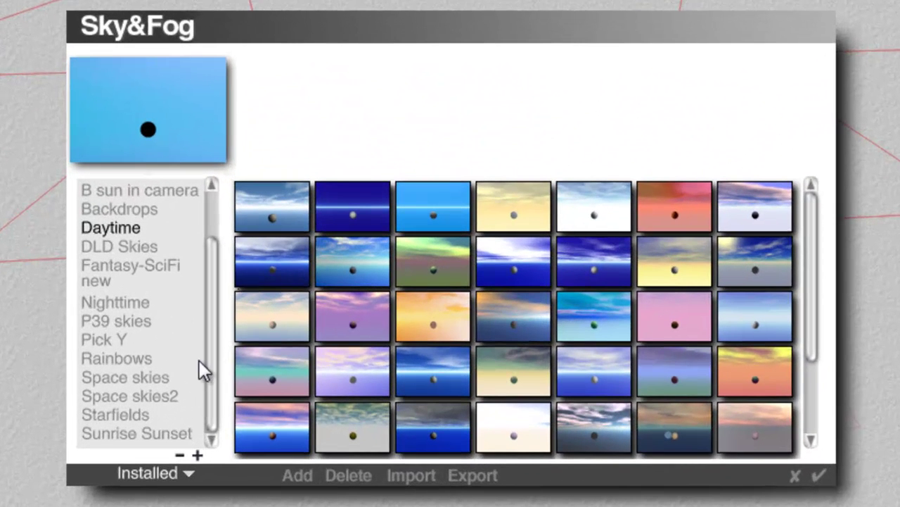
click(296, 480)
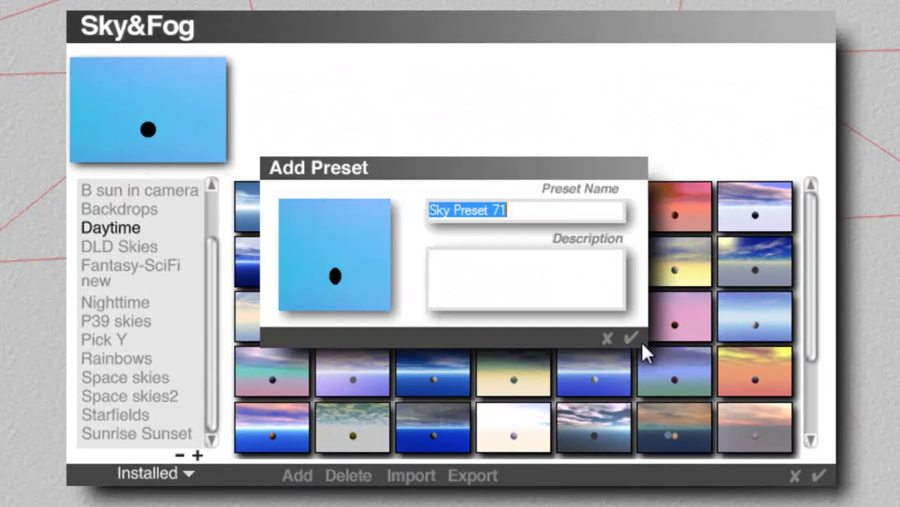
click(636, 341)
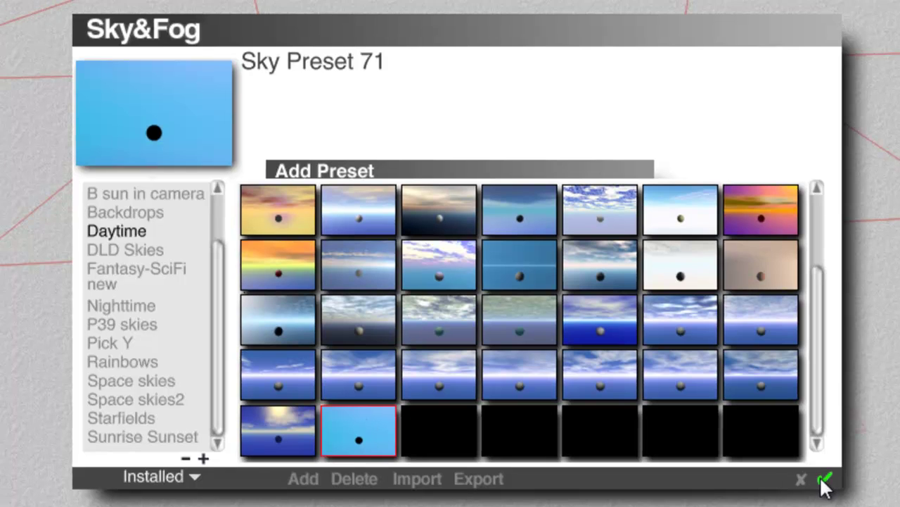
click(818, 475)
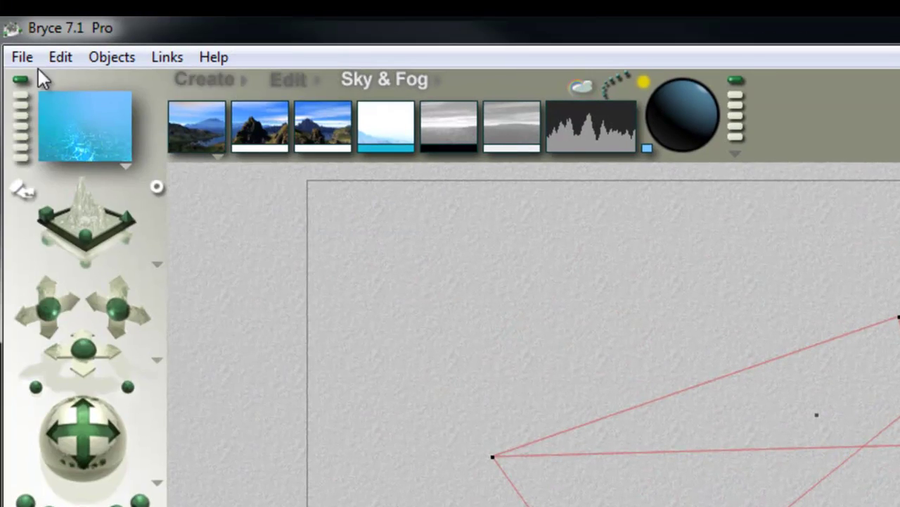
click(60, 57)
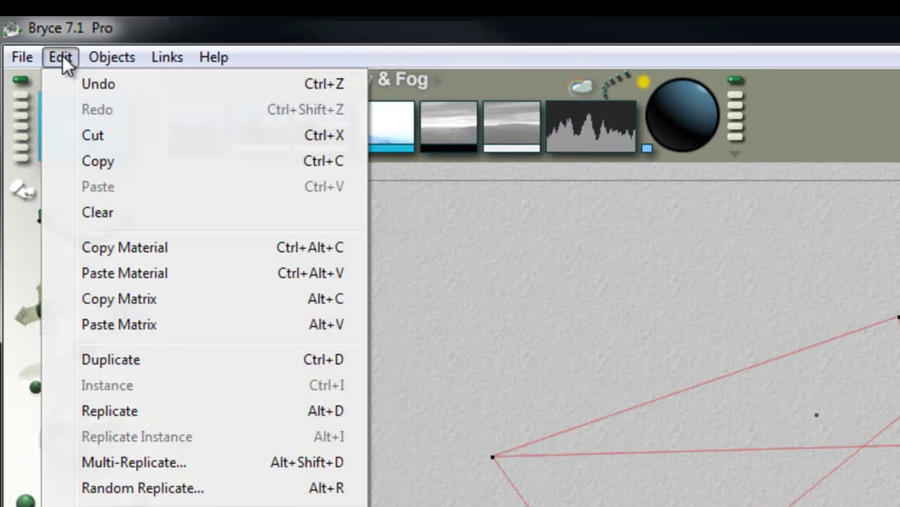
click(111, 160)
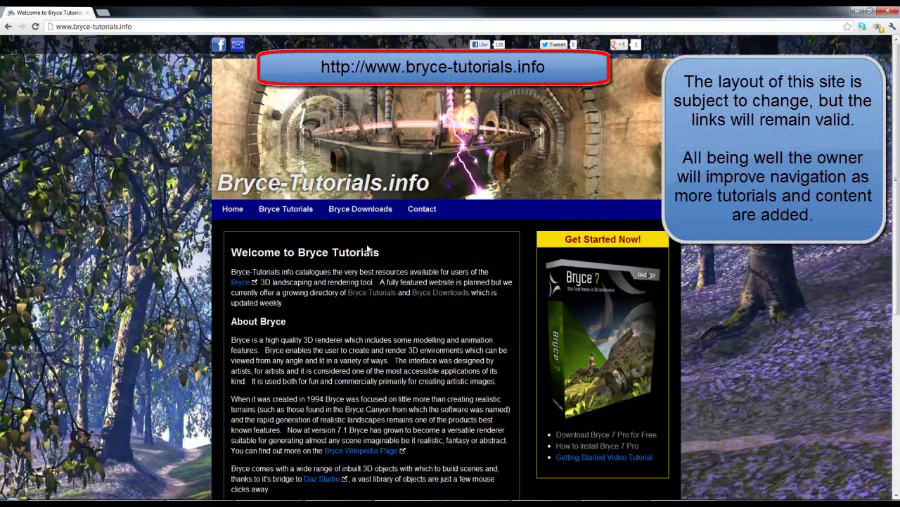
Browse the Bryce Downloads page on bryce-tutorials.info and view the Bryce Pro Advanced Lighting 2 product page
click(360, 209)
scroll(337, 323, down, 8)
scroll(331, 320, down, 5)
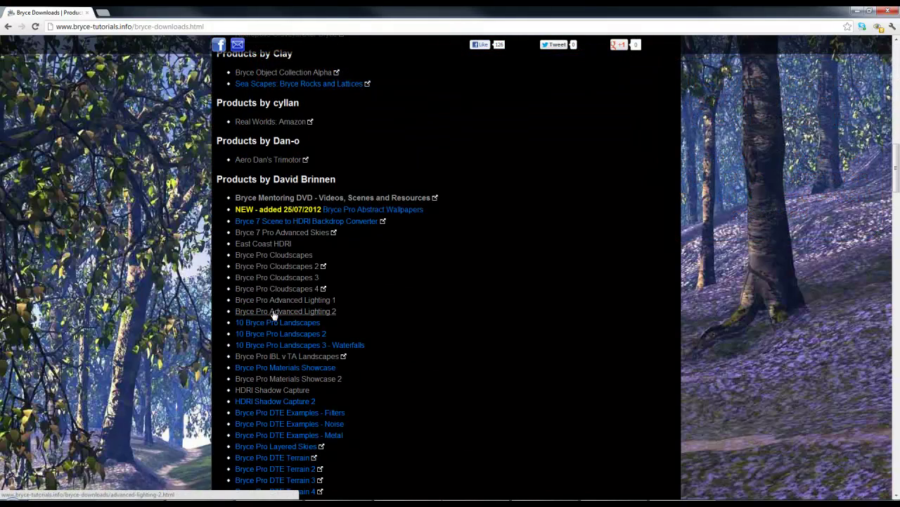
click(282, 316)
scroll(329, 267, down, 5)
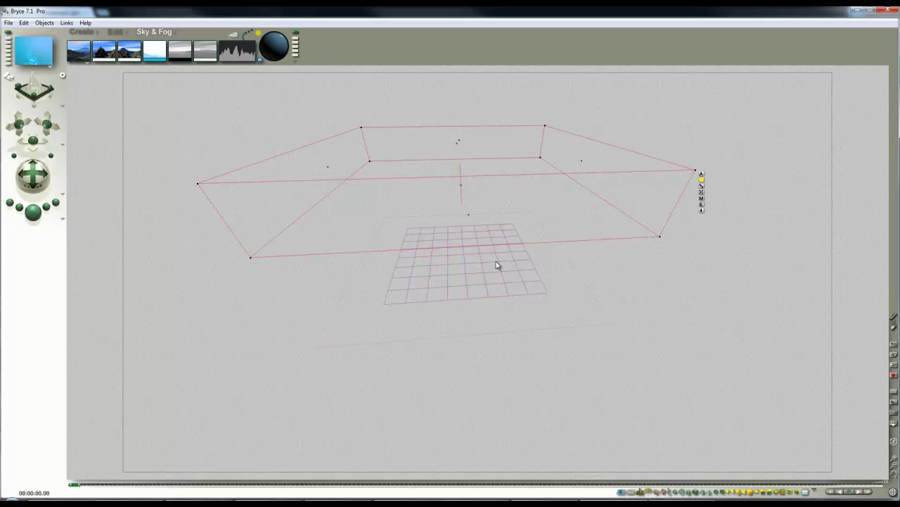
Switch back to Bryce, open the underwater anchor scene B7_0_1_34_ p5_s10_v1, and paste the copied parallel light into it
click(411, 259)
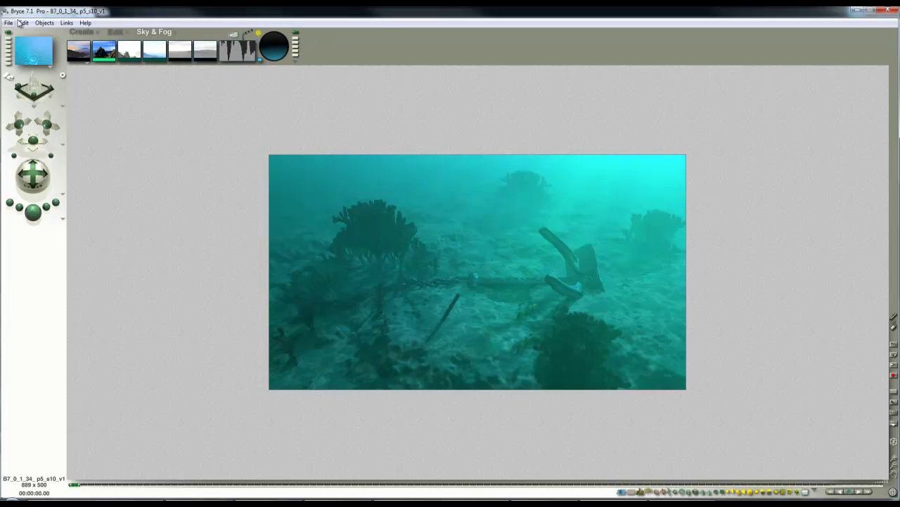
click(24, 23)
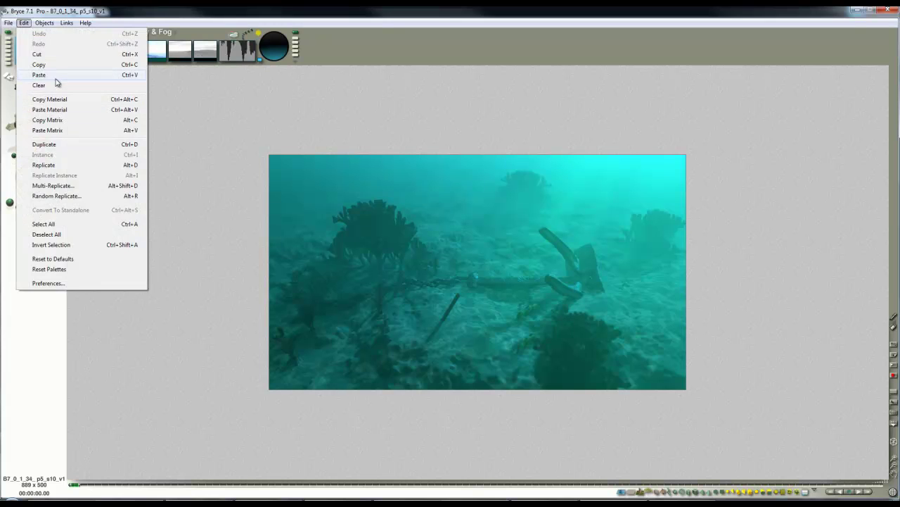
click(39, 75)
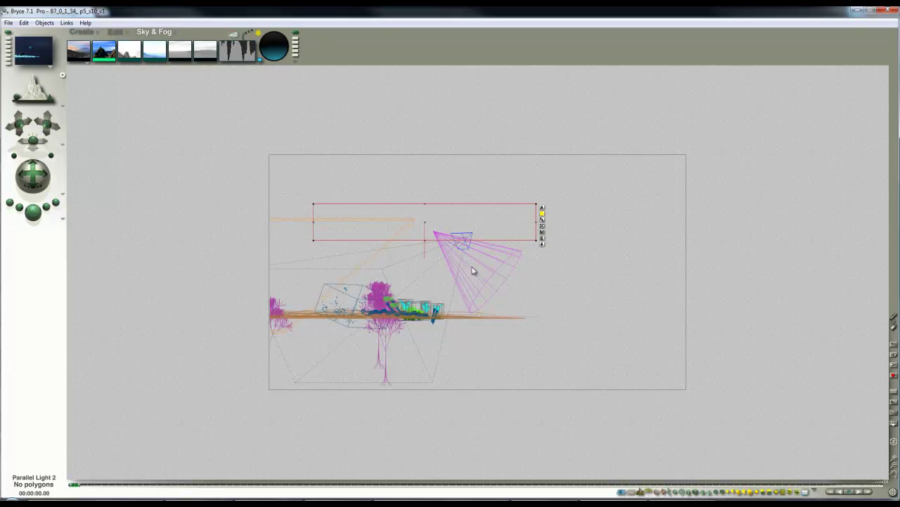
Apply the saved light-blue sky preset, Sky Preset 71, from the Daytime category to the anchor scene
click(177, 32)
click(418, 324)
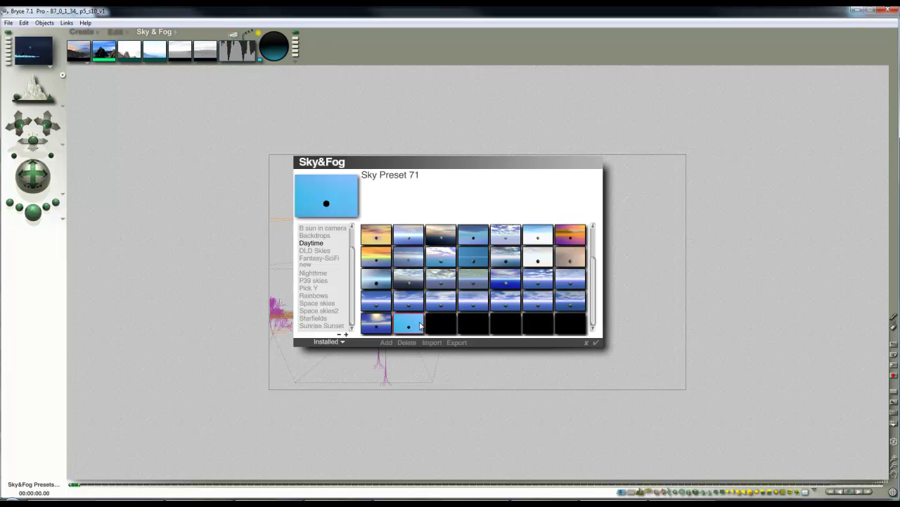
click(596, 344)
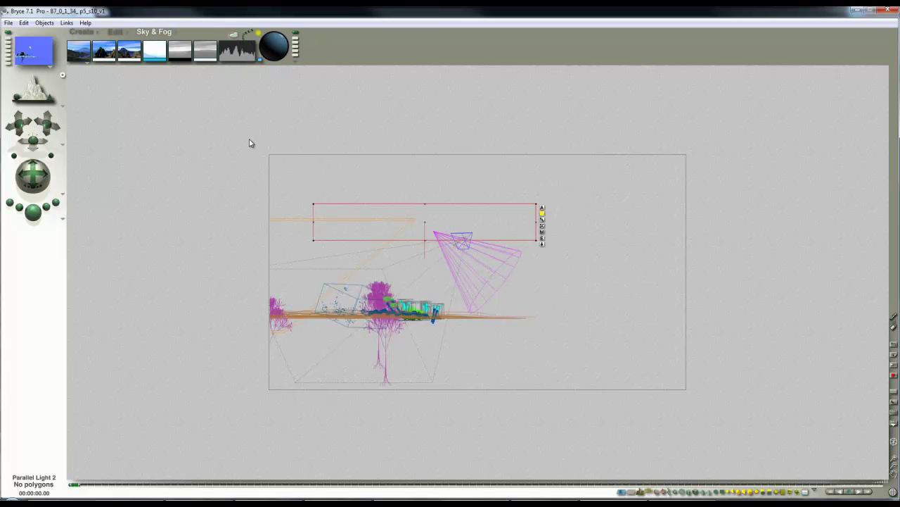
Set the render quality mode to Regular (Normal AntiAliasing) in the render options
click(63, 220)
click(80, 225)
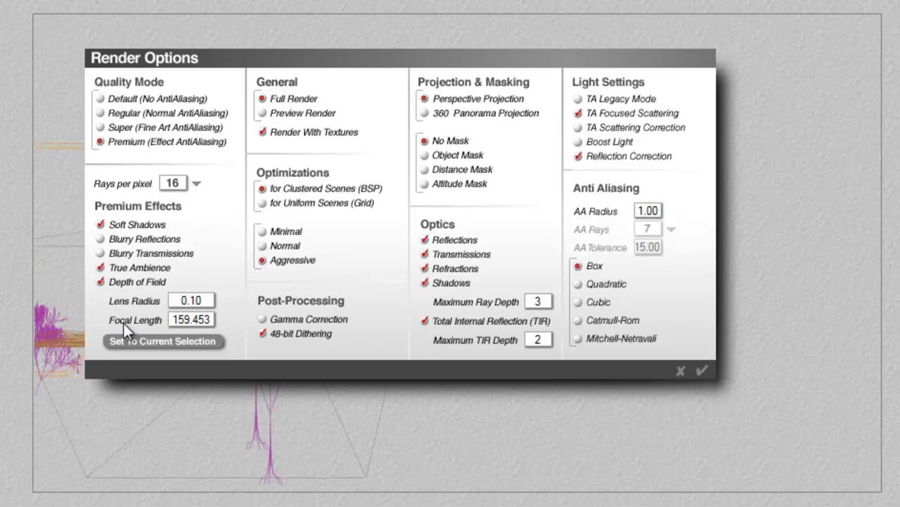
click(104, 113)
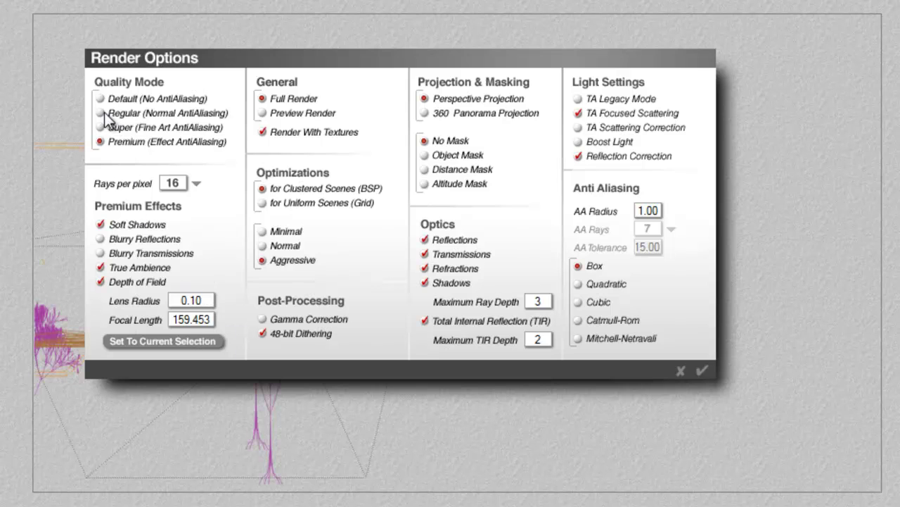
click(703, 370)
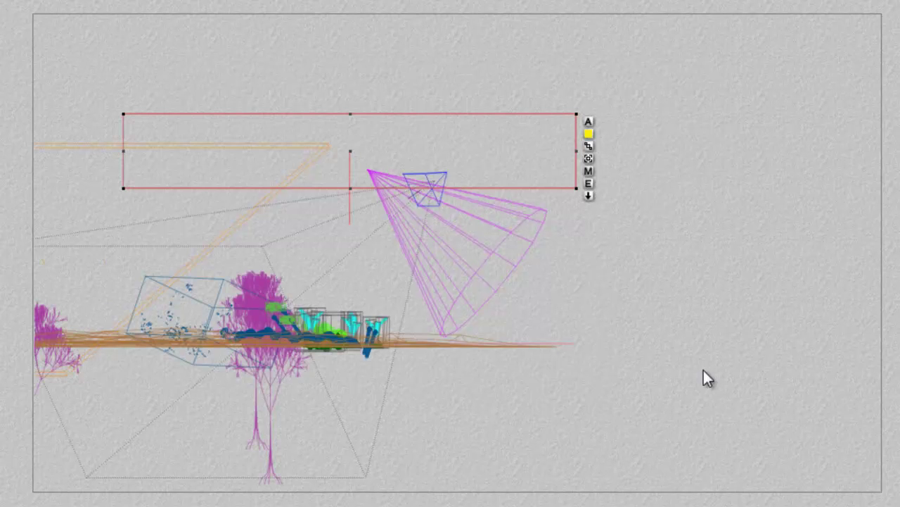
Delete the scene's old Parallel Light 1 and the Streaming Ray Effect 1 cone
right_click(175, 237)
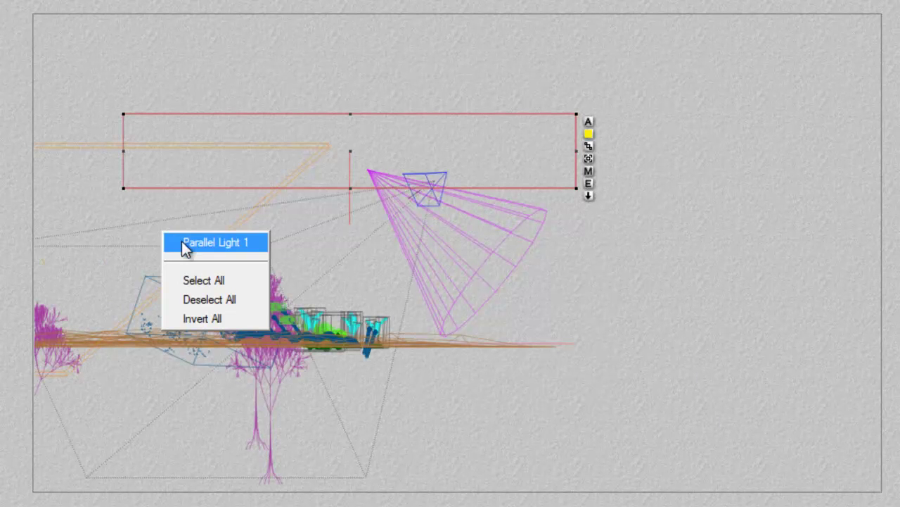
click(176, 238)
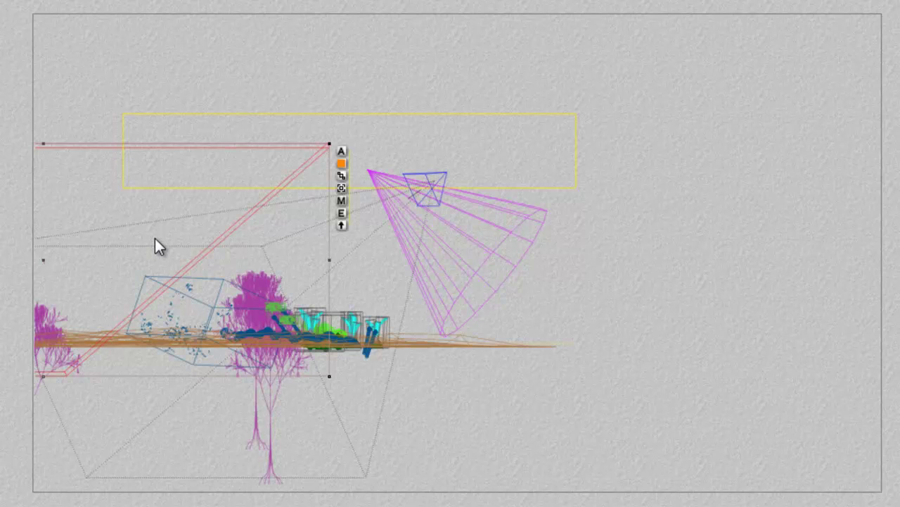
click(156, 245)
right_click(454, 241)
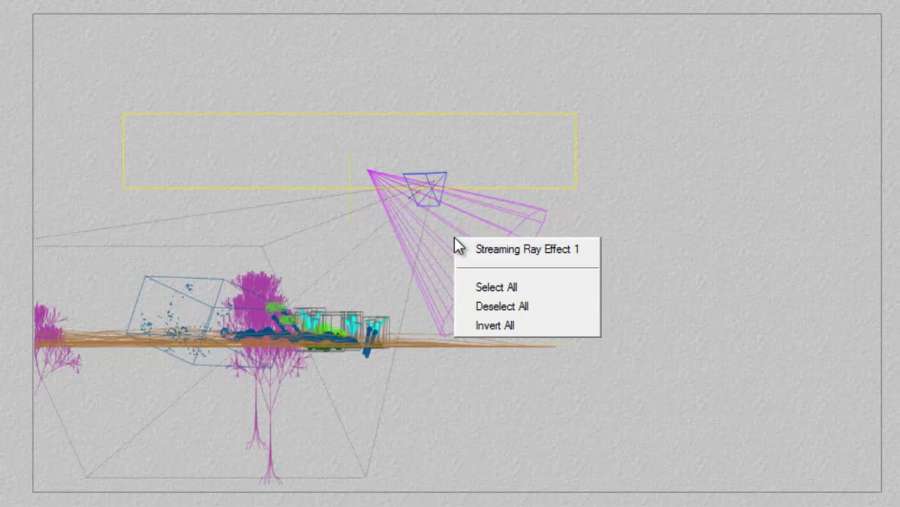
click(497, 250)
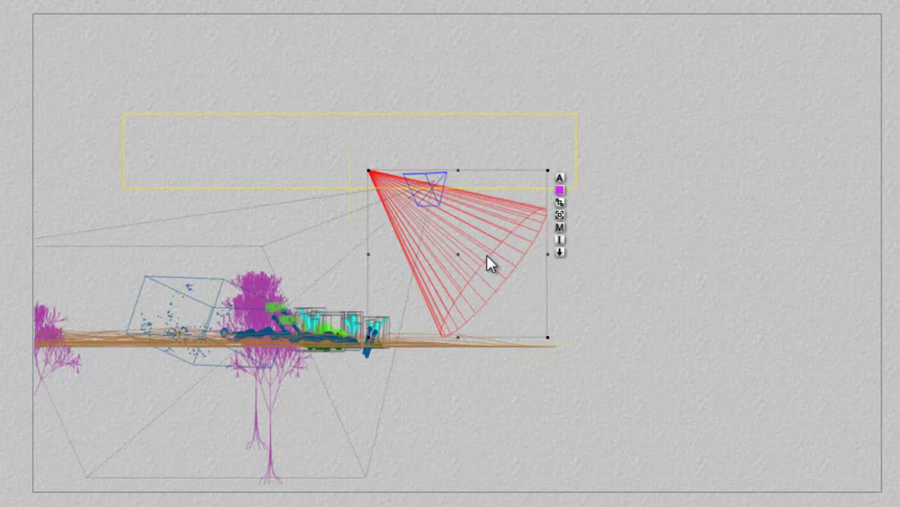
click(487, 256)
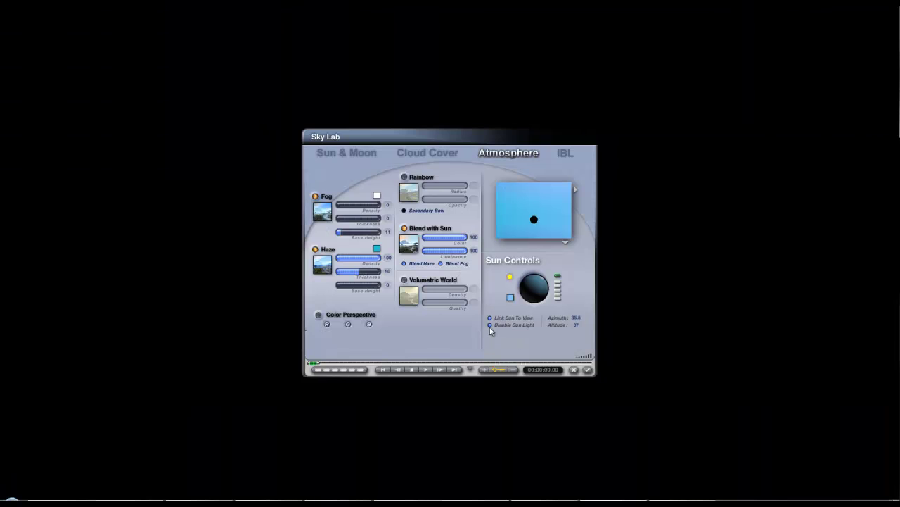
Accept the Sky Lab atmosphere settings and render the scene from the camera view
click(588, 370)
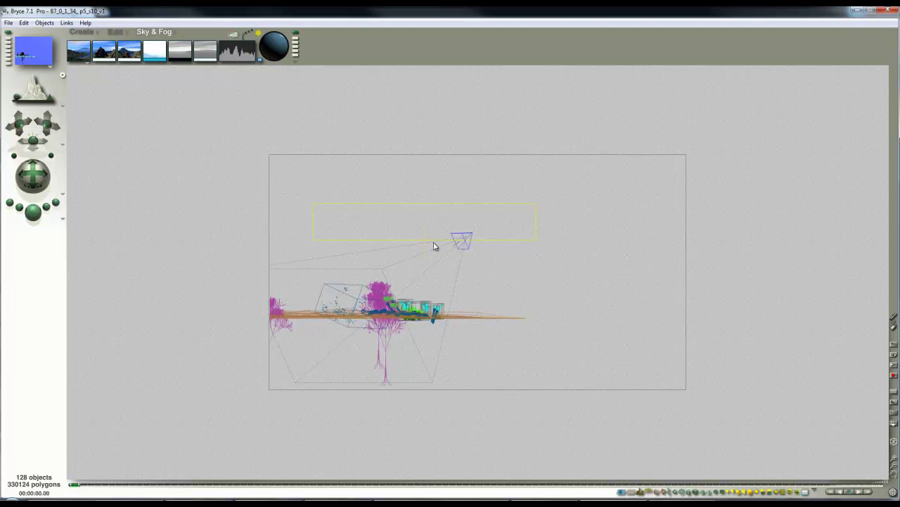
key(1)
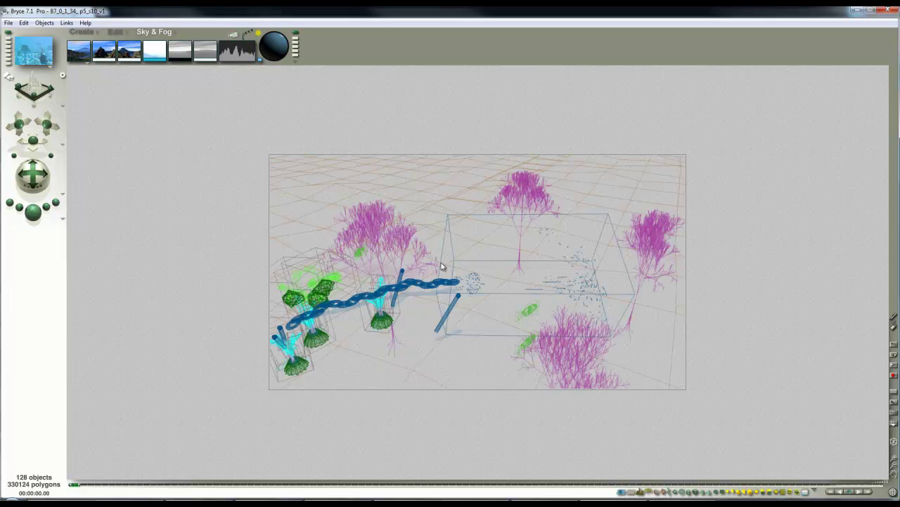
click(36, 213)
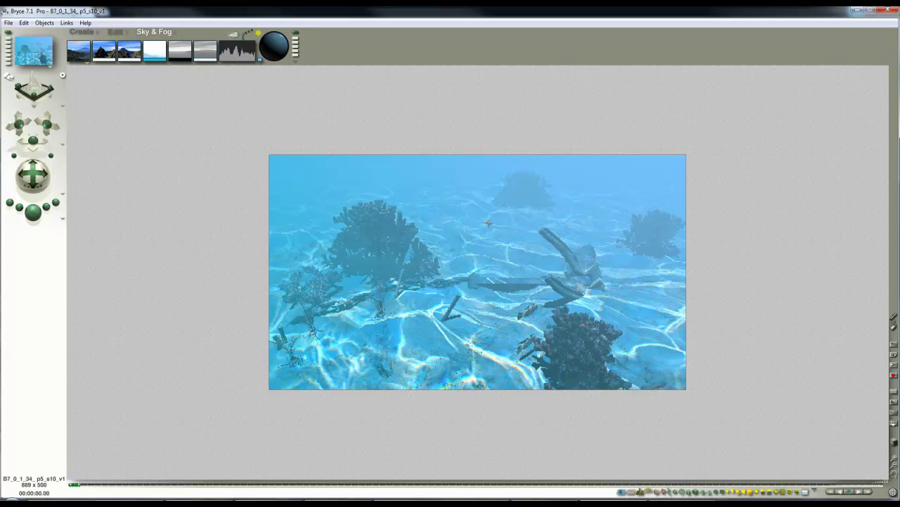
Select the pasted parallel light in the side view, scale it down, and render the camera view again
click(501, 238)
ctrl+click(444, 224)
click(458, 225)
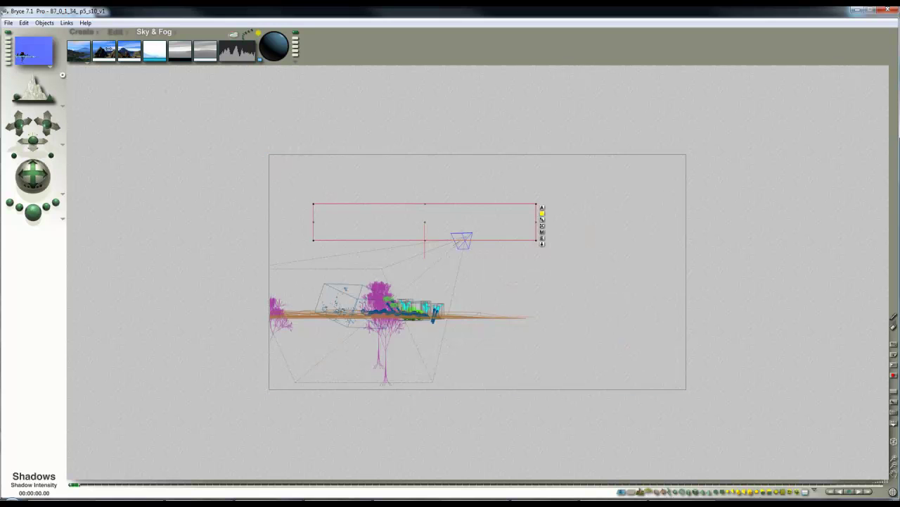
drag(113, 54, 105, 53)
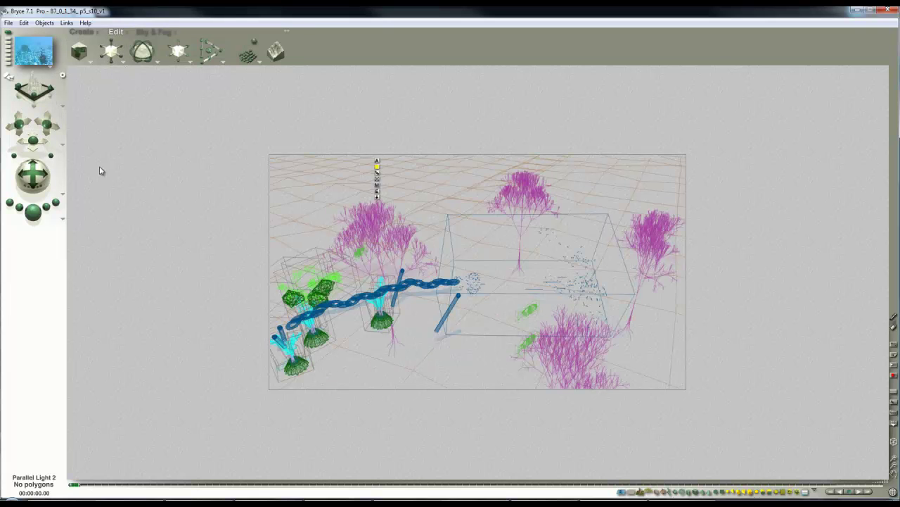
click(33, 211)
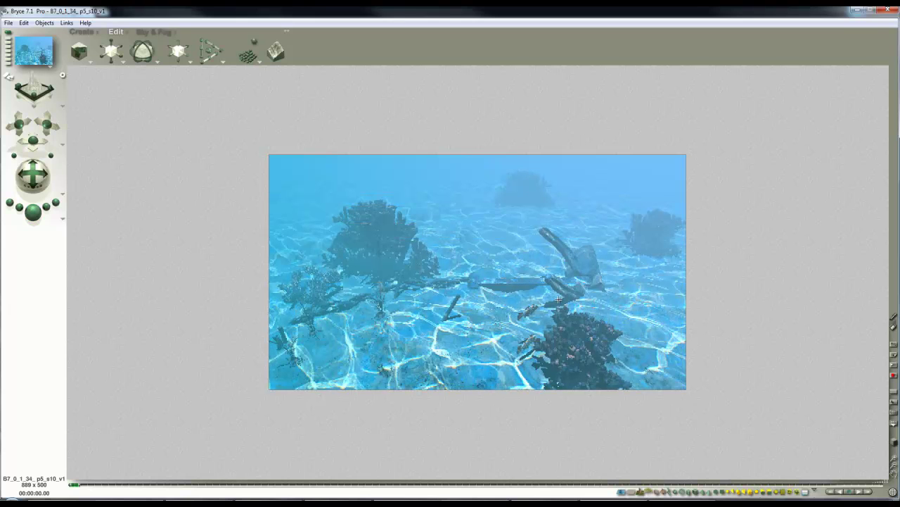
Set the pasted parallel light's shadow intensity to 50 and render the scene again
click(511, 301)
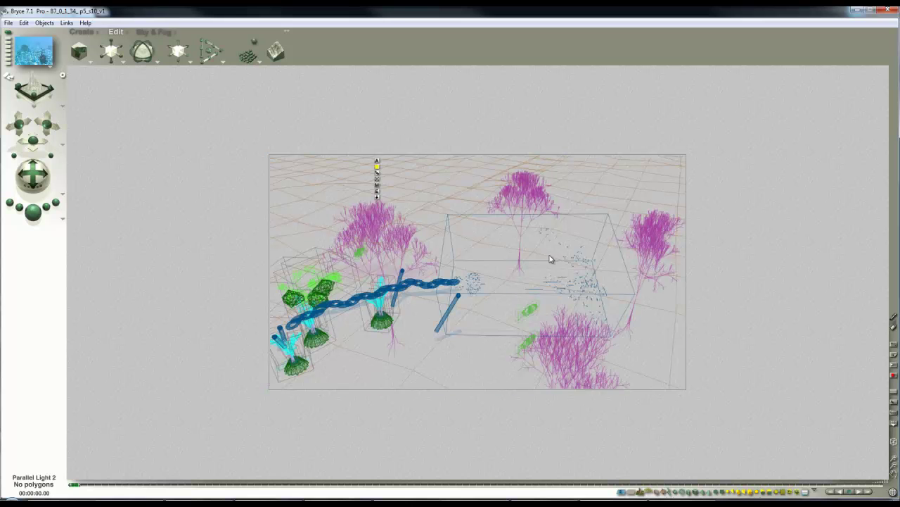
click(377, 192)
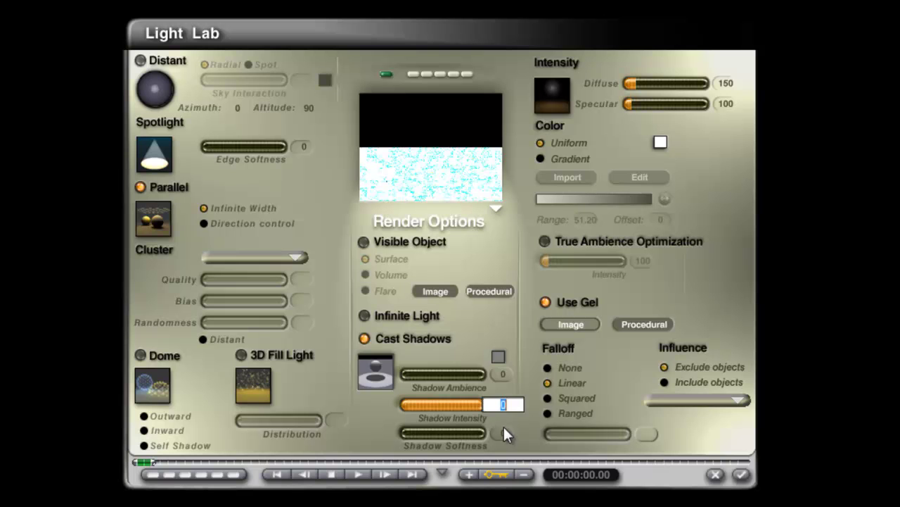
text(50)
key(Return)
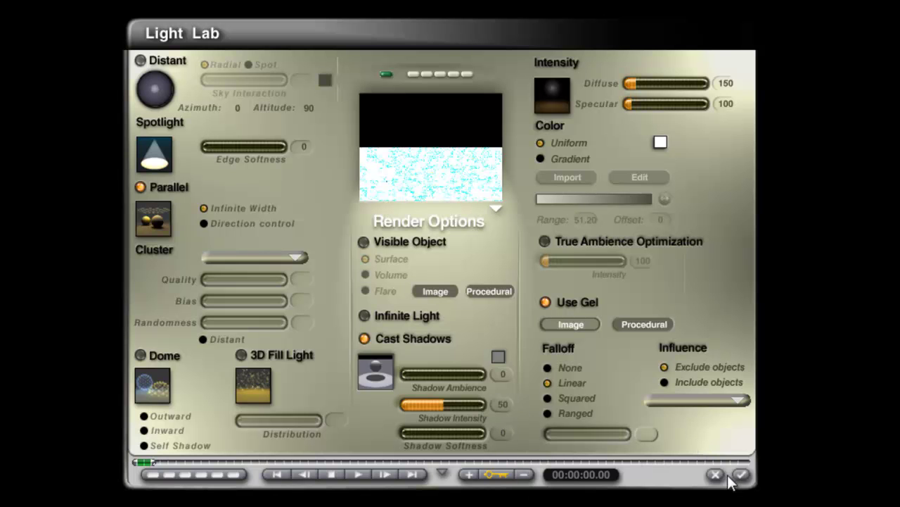
click(742, 476)
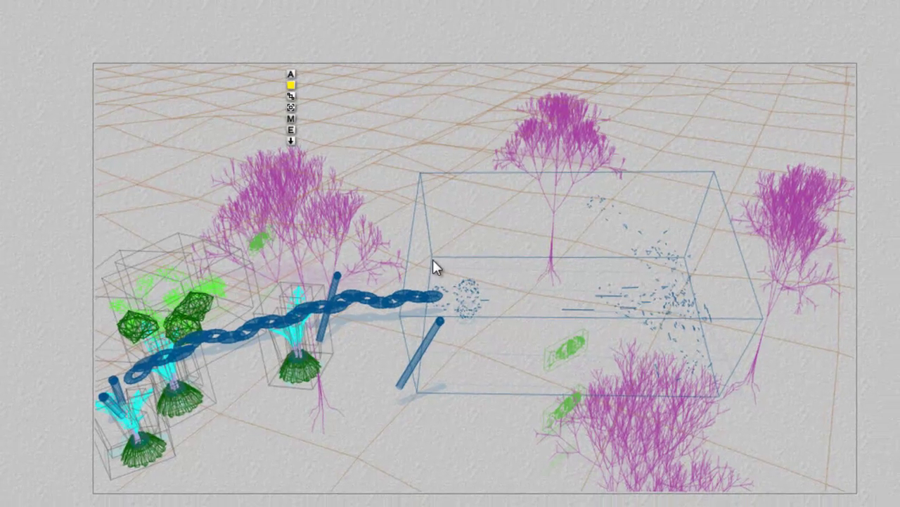
key(ctrl+r)
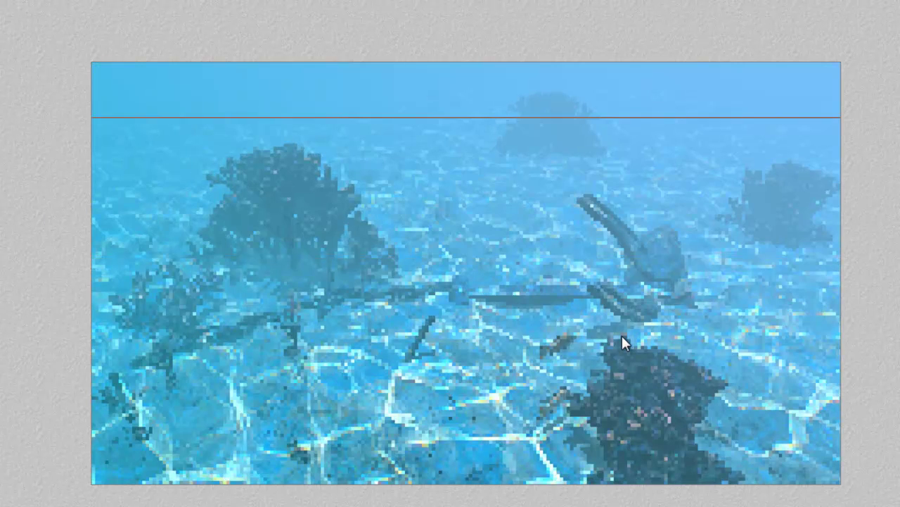
drag(654, 353, 549, 302)
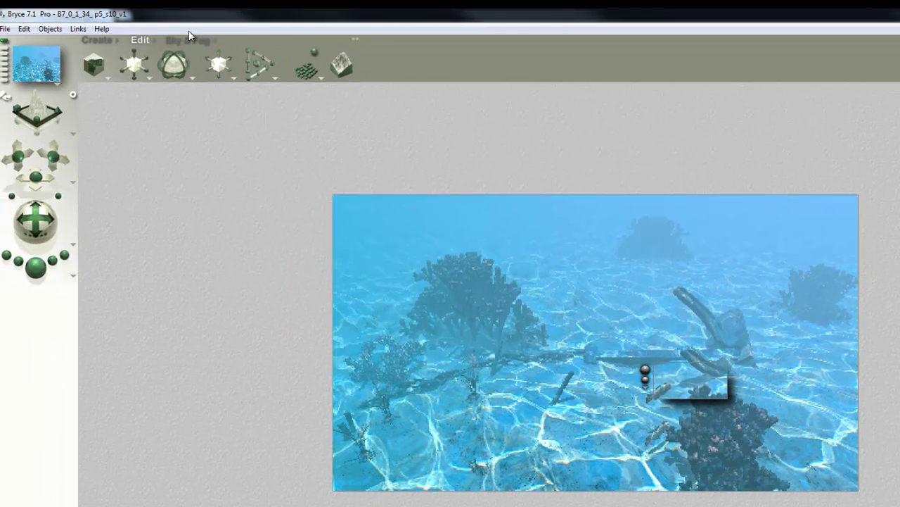
Change the haze color to a darker blue and render the scene again
click(189, 37)
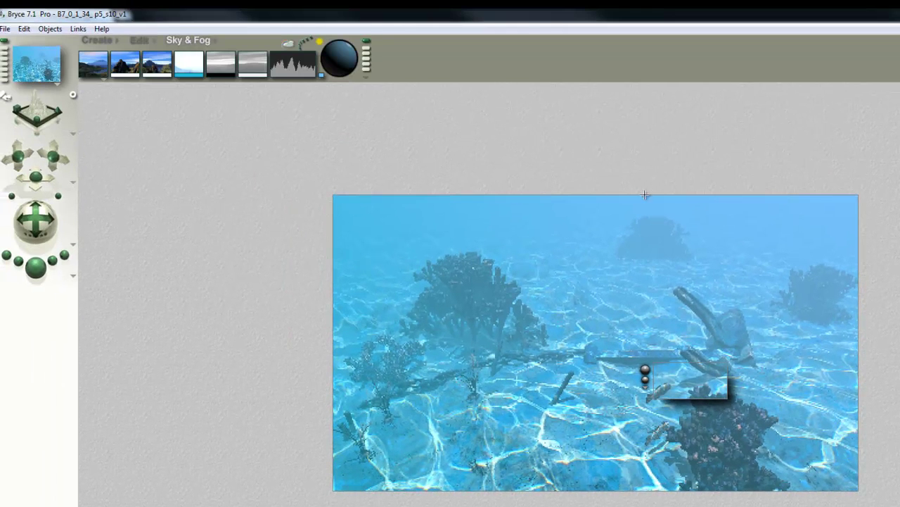
click(196, 75)
drag(590, 318, 537, 323)
click(659, 355)
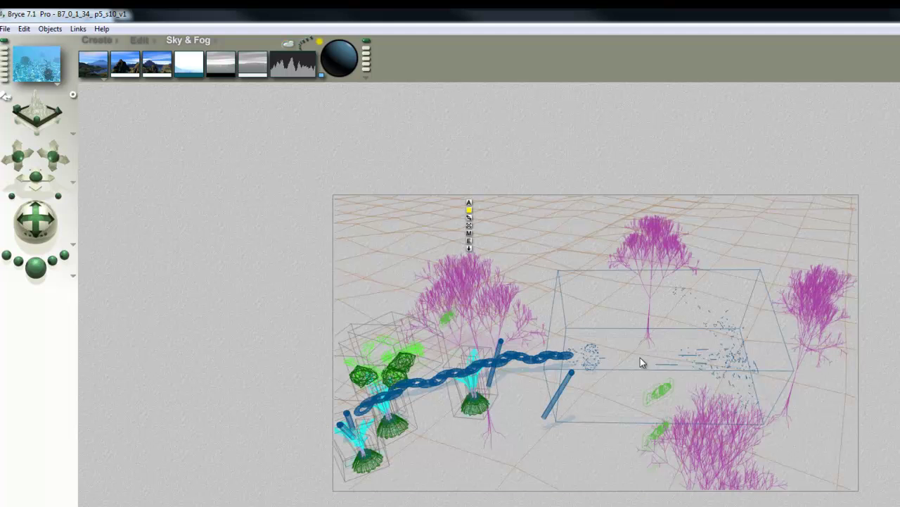
key(ctrl+r)
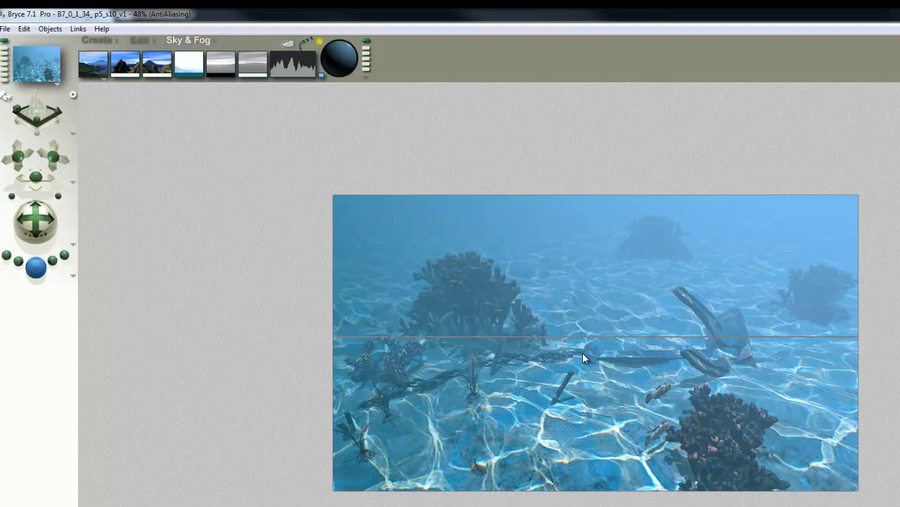
Stop the render, shrink the parallel light further in the side view, and render from the camera view
key(Escape)
key(Escape)
key(4)
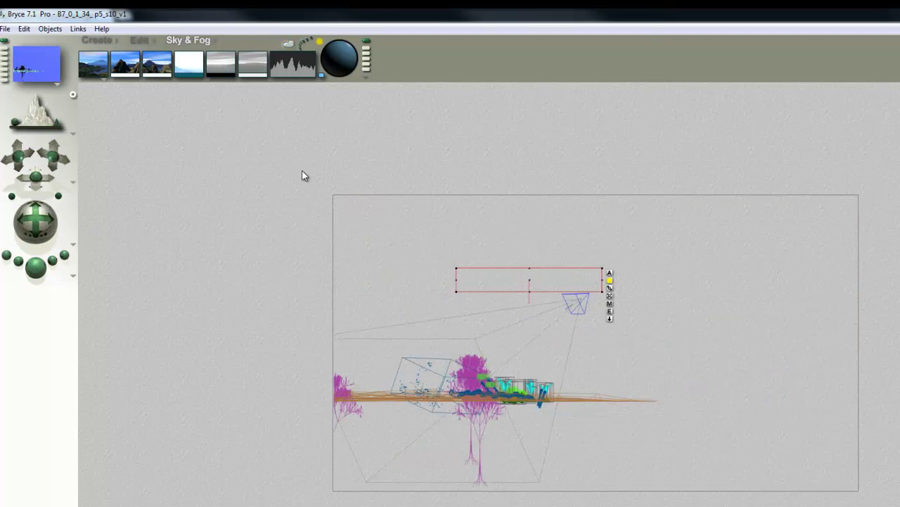
click(147, 38)
drag(137, 65, 122, 65)
key(1)
click(32, 270)
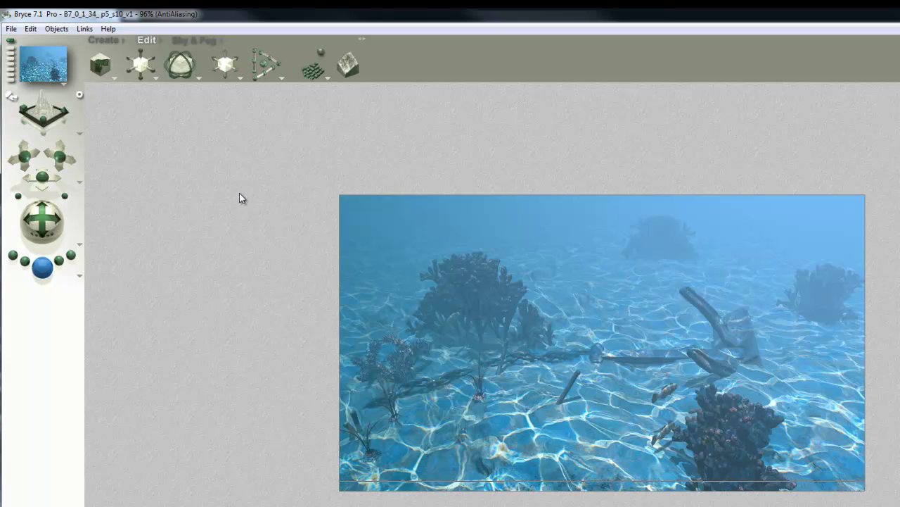
Set the parallel light's diffuse intensity to 0, keeping specular at 100, and render the camera view
click(198, 40)
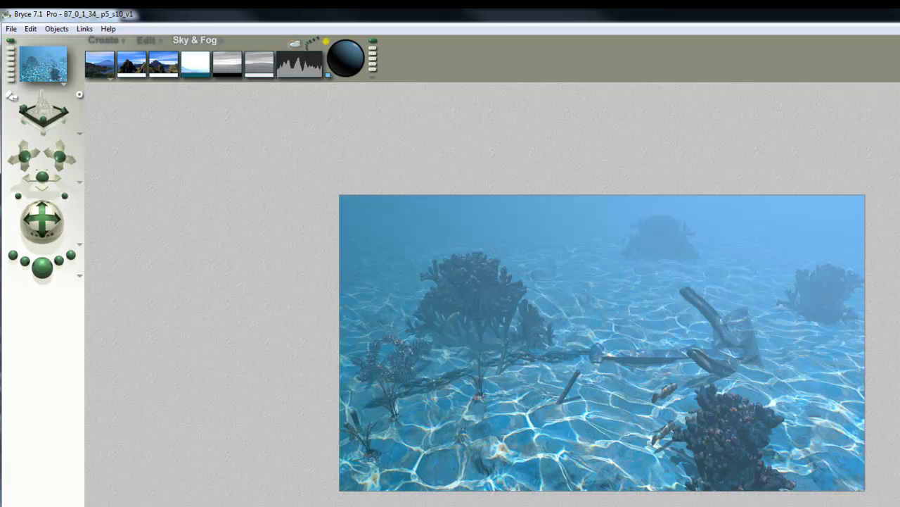
key(3)
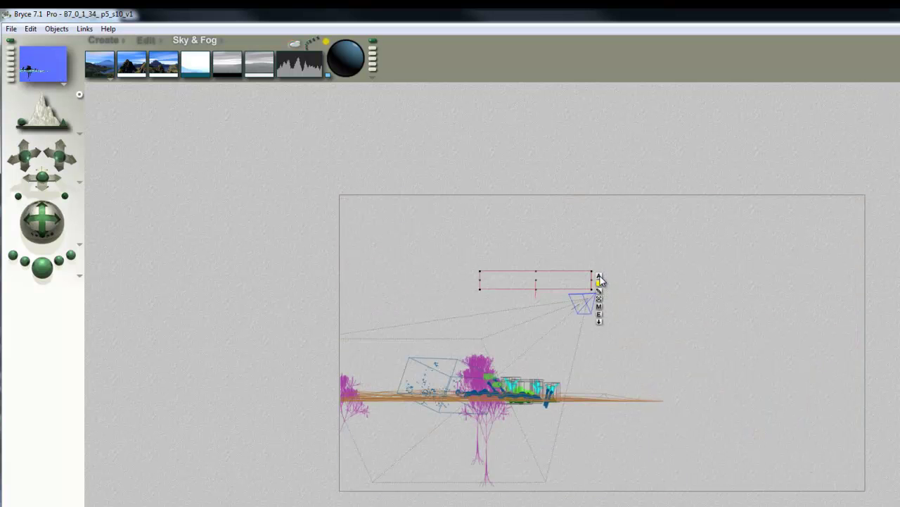
click(600, 318)
click(695, 79)
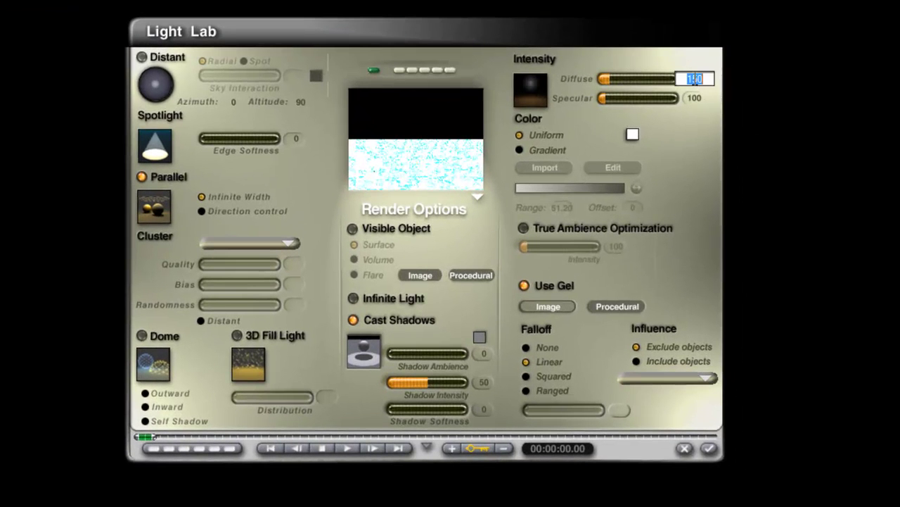
text(0)
key(Return)
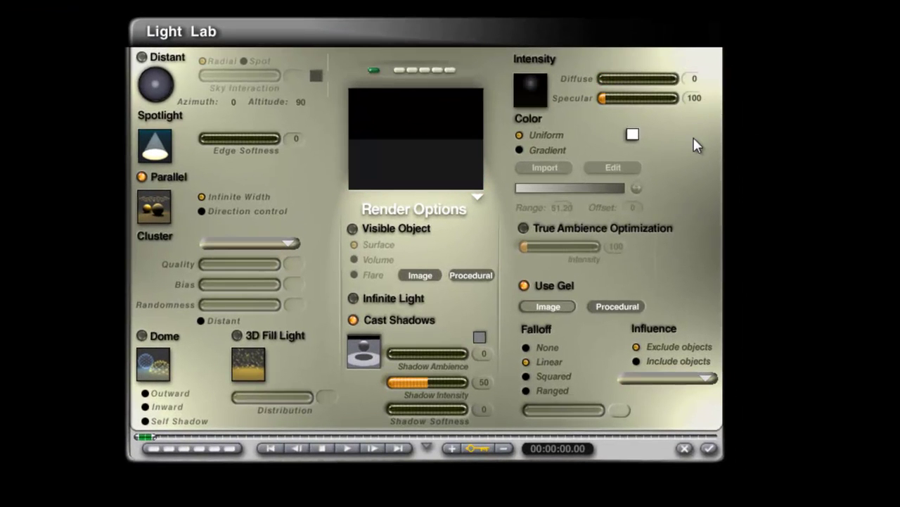
click(709, 448)
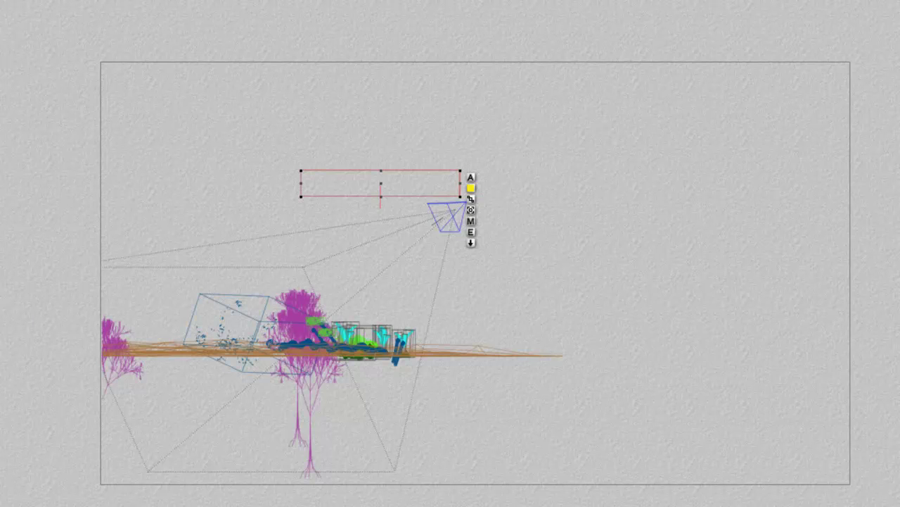
key(Escape)
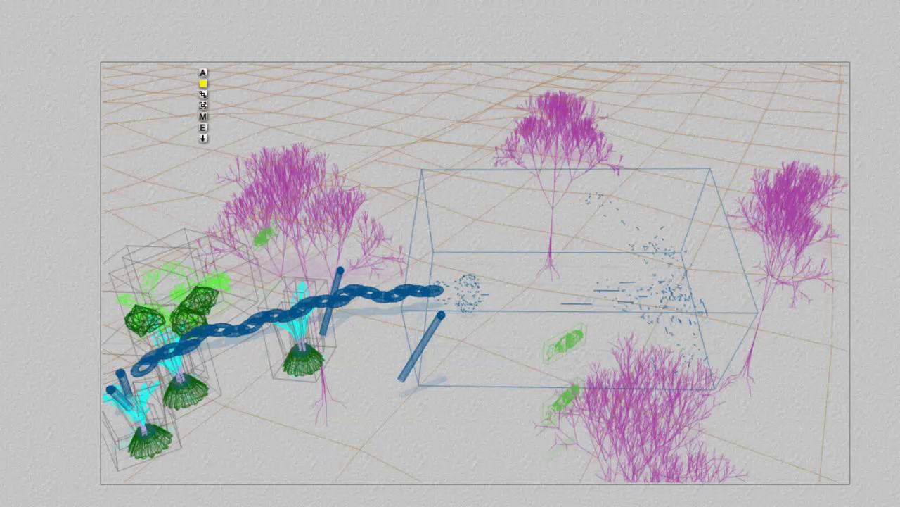
key(ctrl+r)
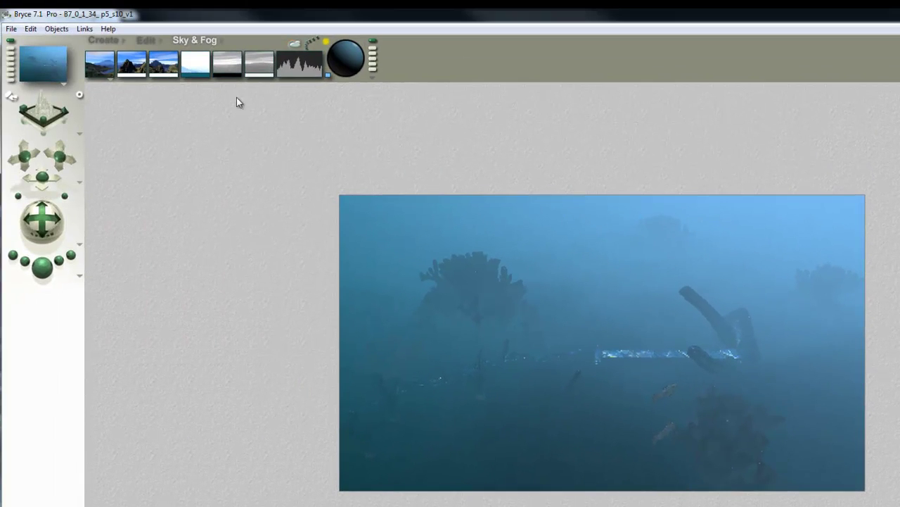
Render the scene with the haze removed to isolate the specular light, and restore the haze
click(191, 65)
click(43, 267)
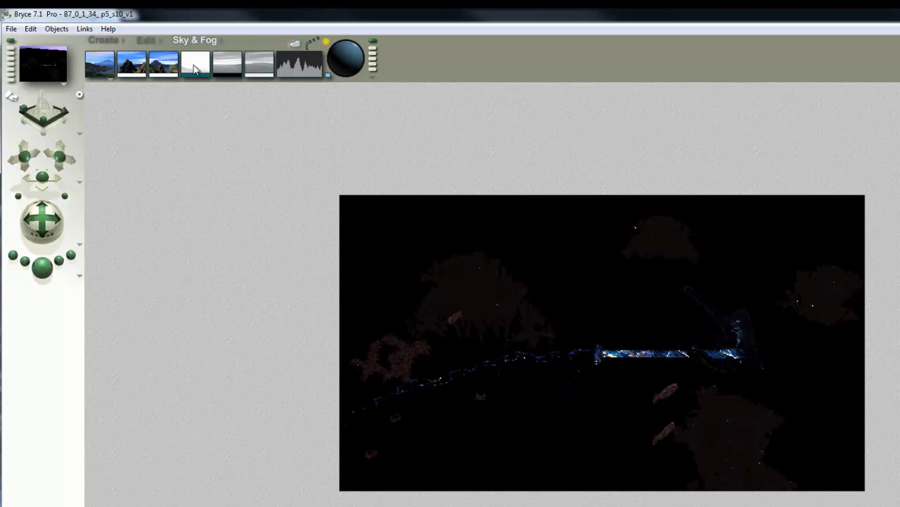
drag(196, 68, 199, 80)
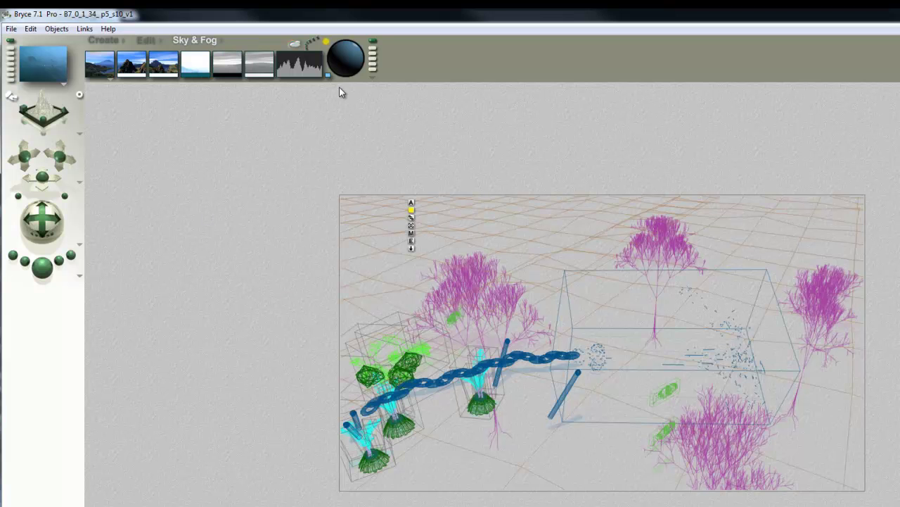
Set both the specularity and the anisotropy of the Sea Bed terrain's material to 100
right_click(771, 255)
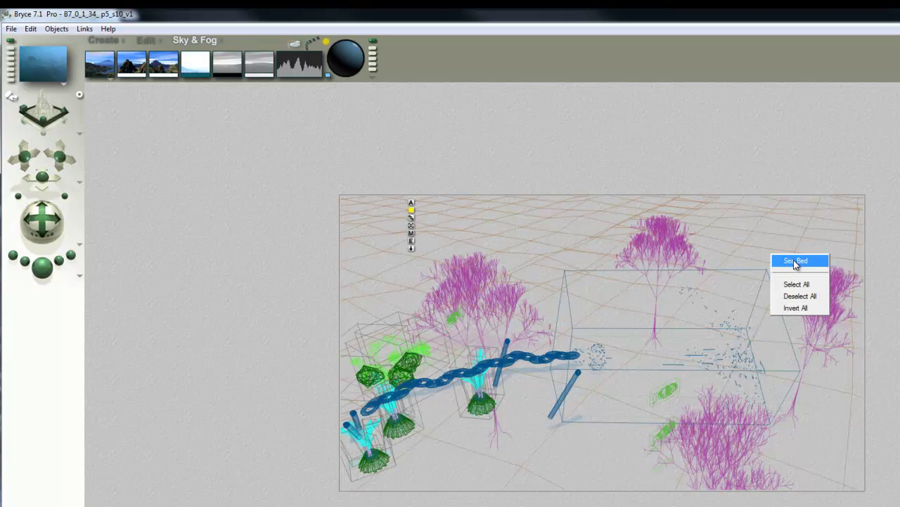
click(793, 258)
right_click(544, 289)
click(536, 247)
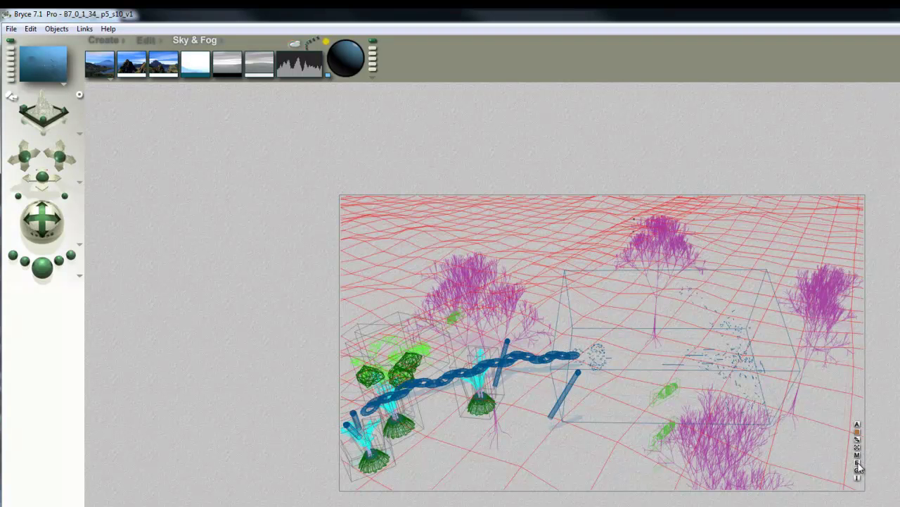
click(859, 457)
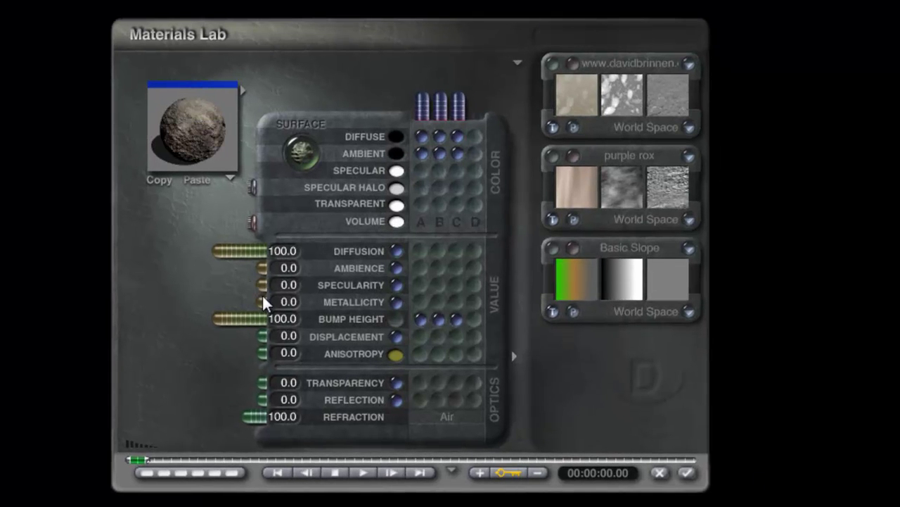
drag(240, 287, 152, 297)
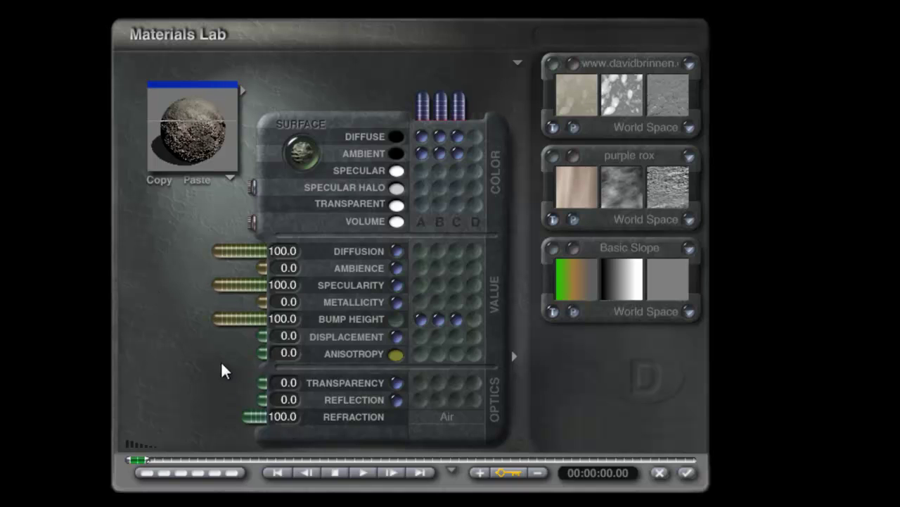
drag(257, 359, 115, 362)
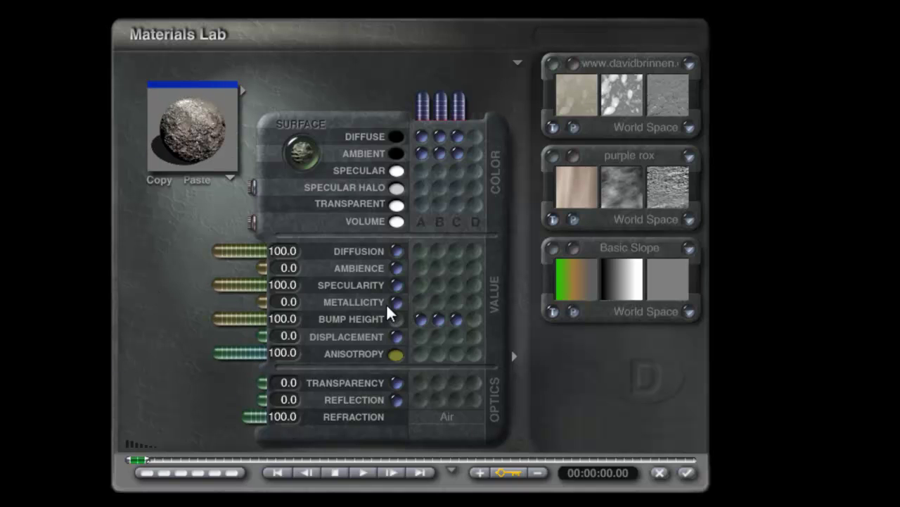
click(691, 472)
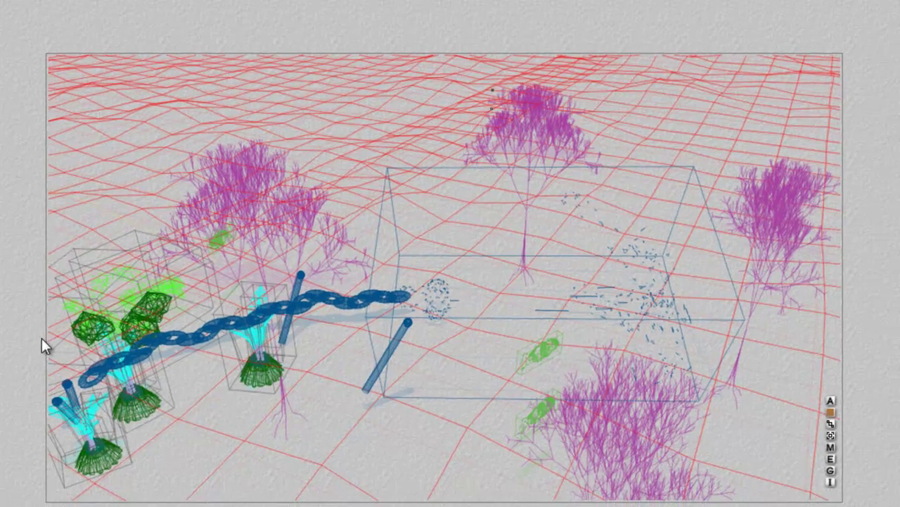
Set Parallel Light 2's specular intensity to 150 and render the scene from the camera view
click(43, 355)
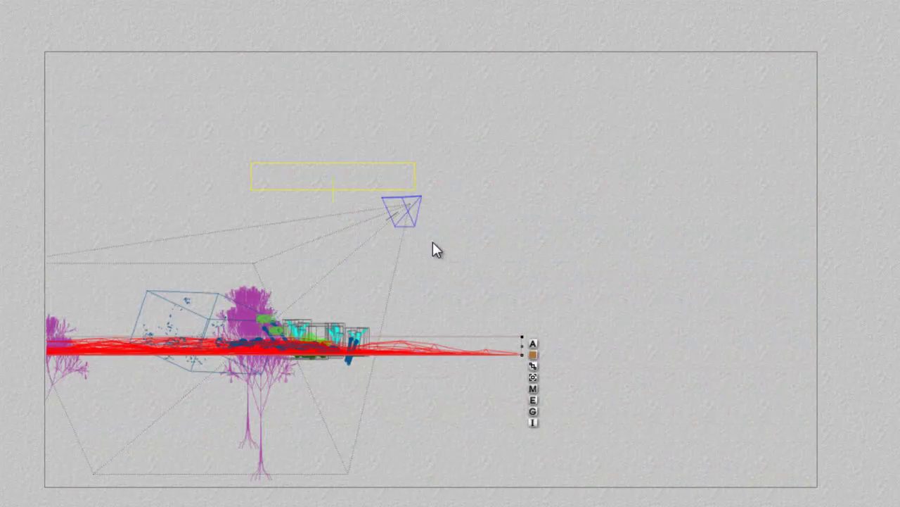
right_click(396, 177)
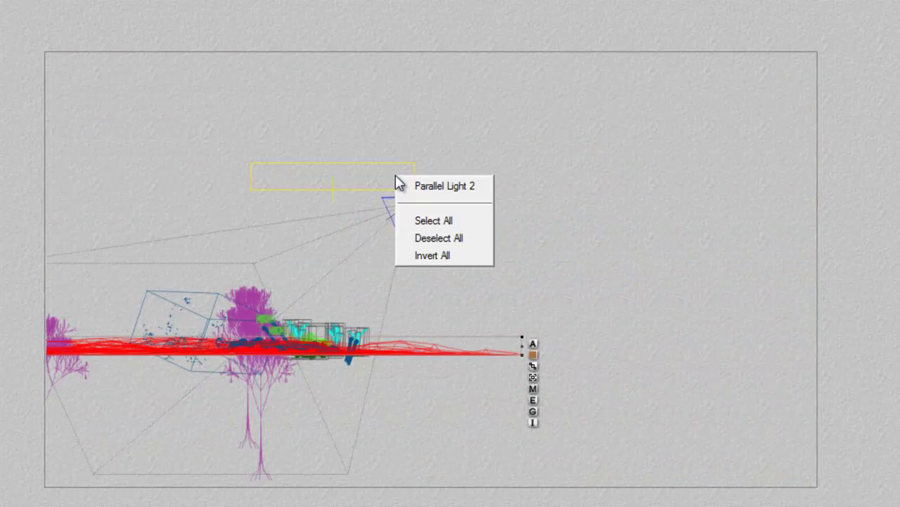
click(436, 186)
click(426, 228)
text(150)
key(Return)
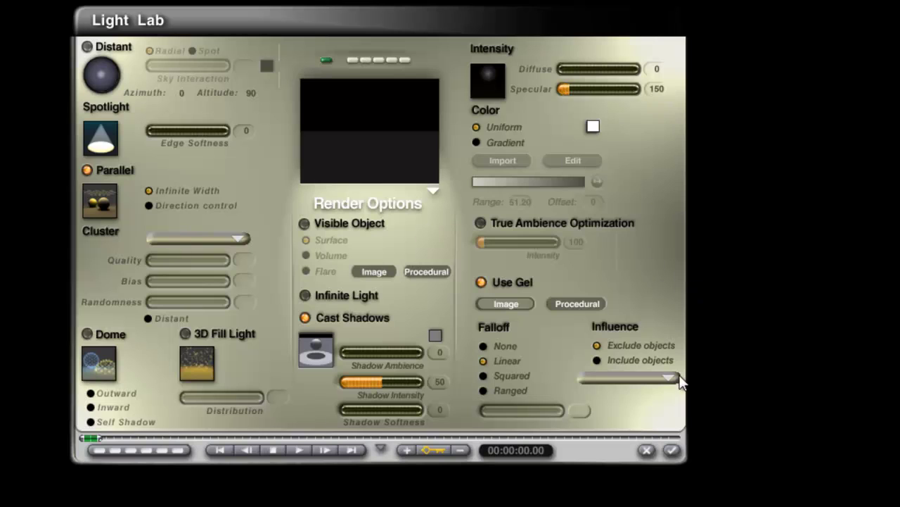
click(676, 449)
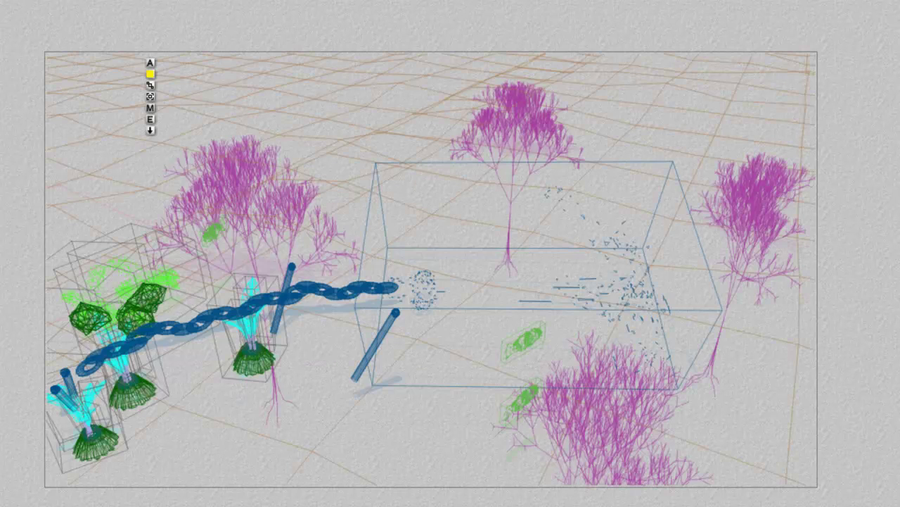
key(ctrl+r)
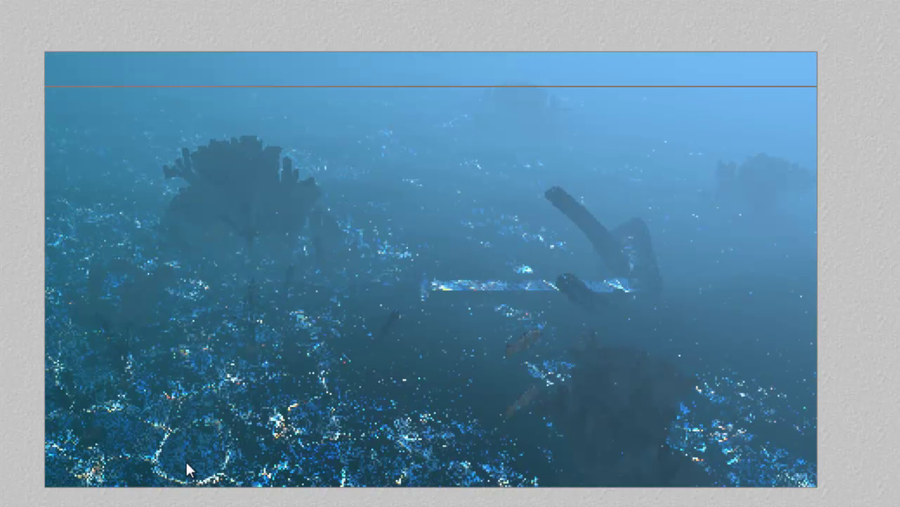
Stop the render, set Parallel Light 2's diffuse intensity to 150, and render the camera view again
key(Escape)
key(3)
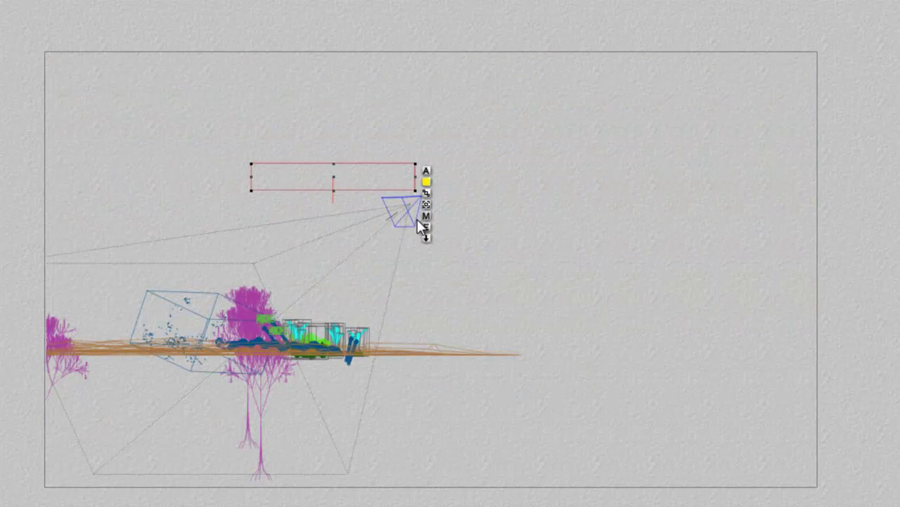
click(425, 228)
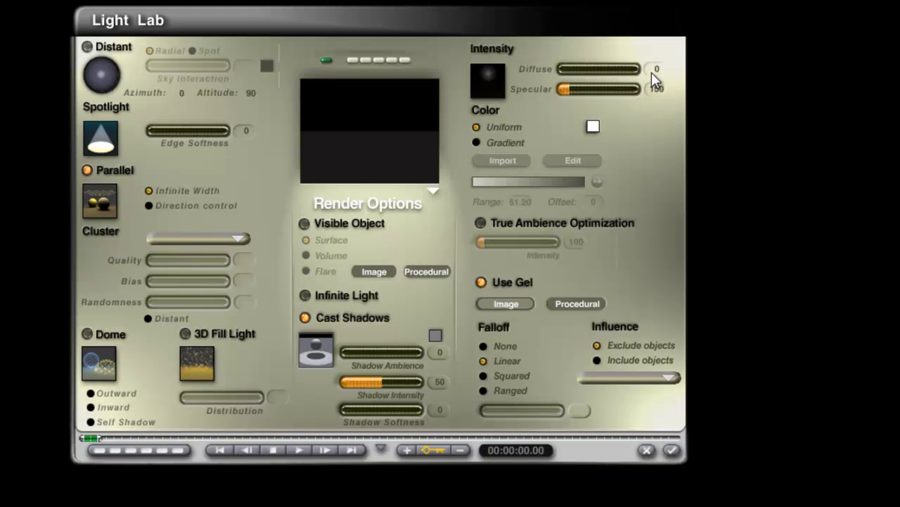
text(150)
key(Return)
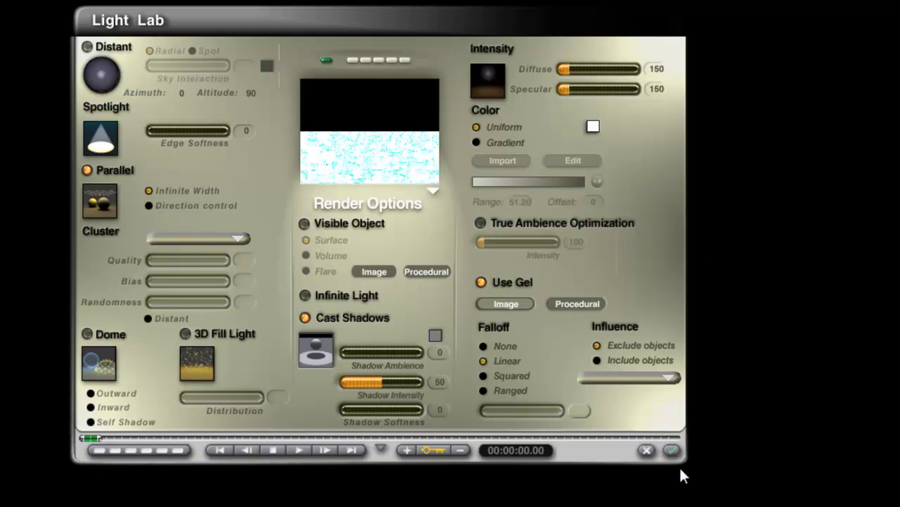
click(673, 450)
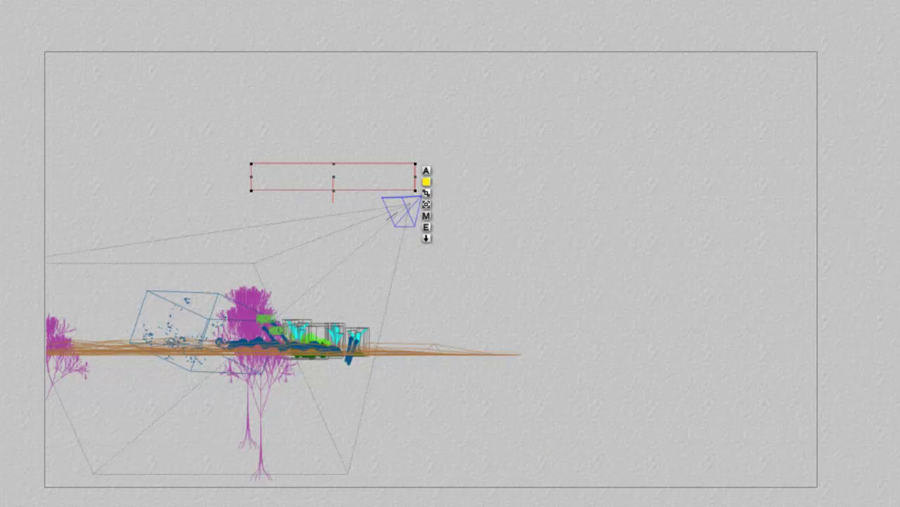
key(Escape)
key(ctrl+r)
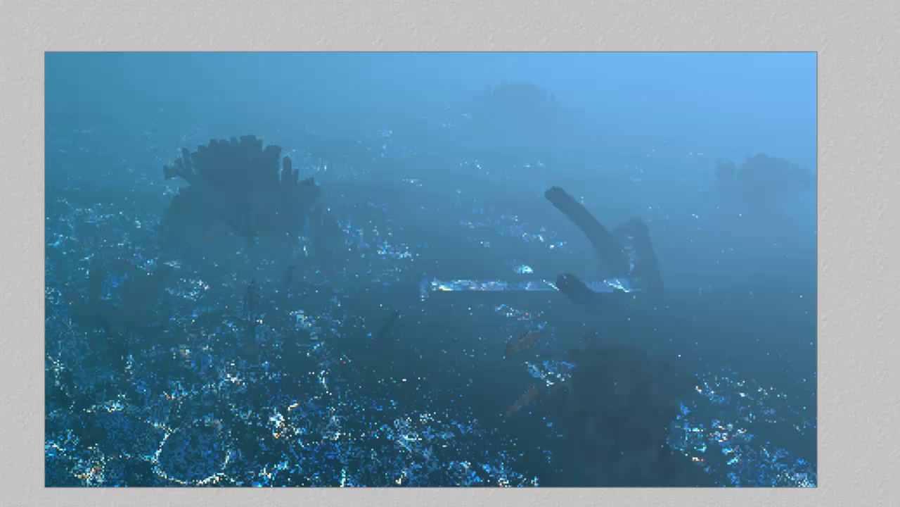